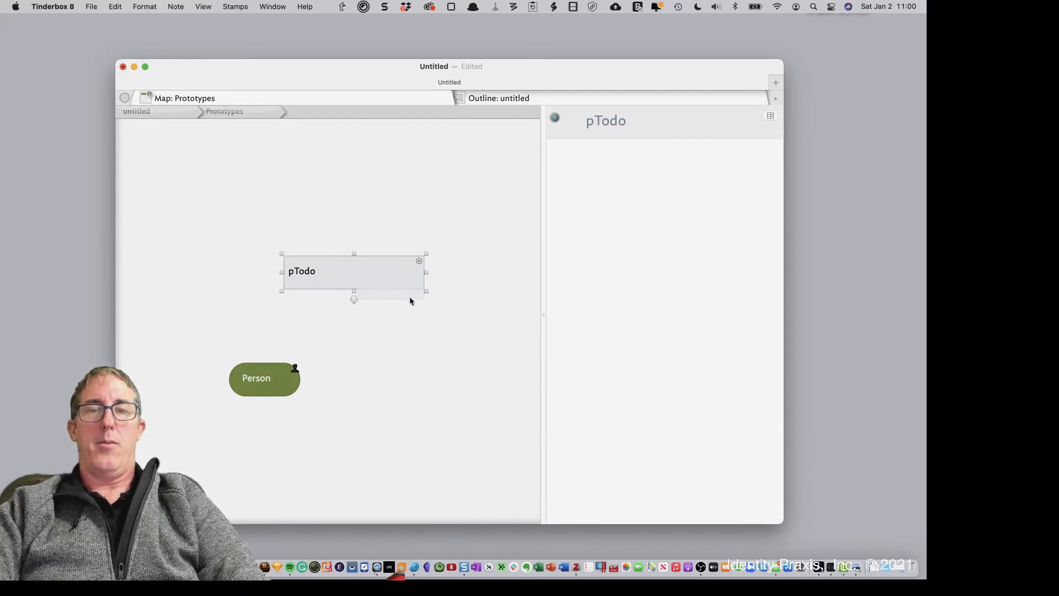
# Change the shape of the pTodo prototype note to tag.
pyautogui.click(409, 296)
pyautogui.rightClick(372, 273)
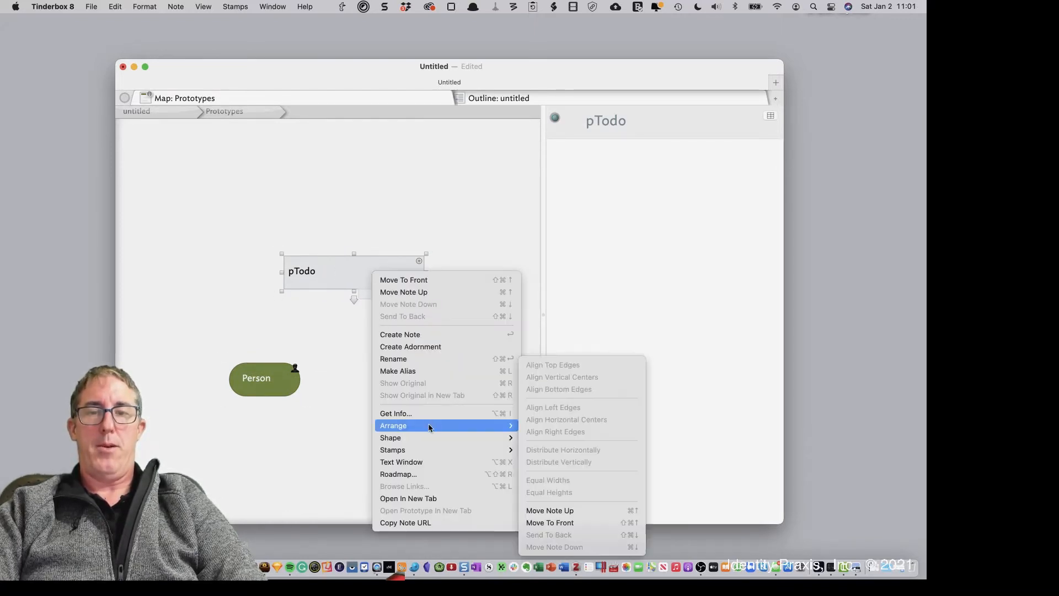
pyautogui.moveTo(428, 437)
pyautogui.click(548, 396)
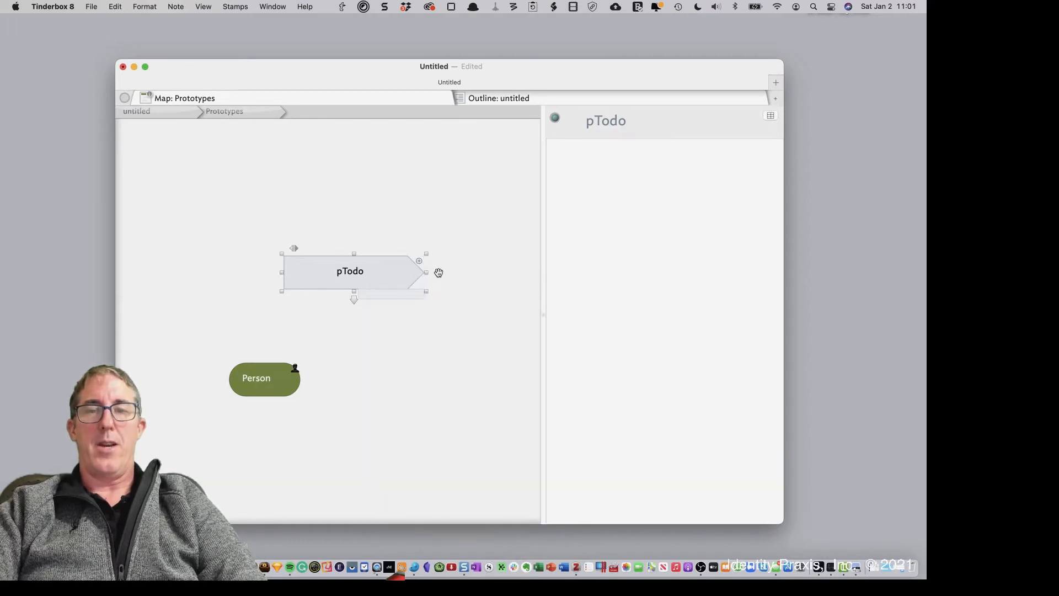
# Set the interior color of the pTodo note to 3 in the Appearance Inspector.
pyautogui.press('super+1')
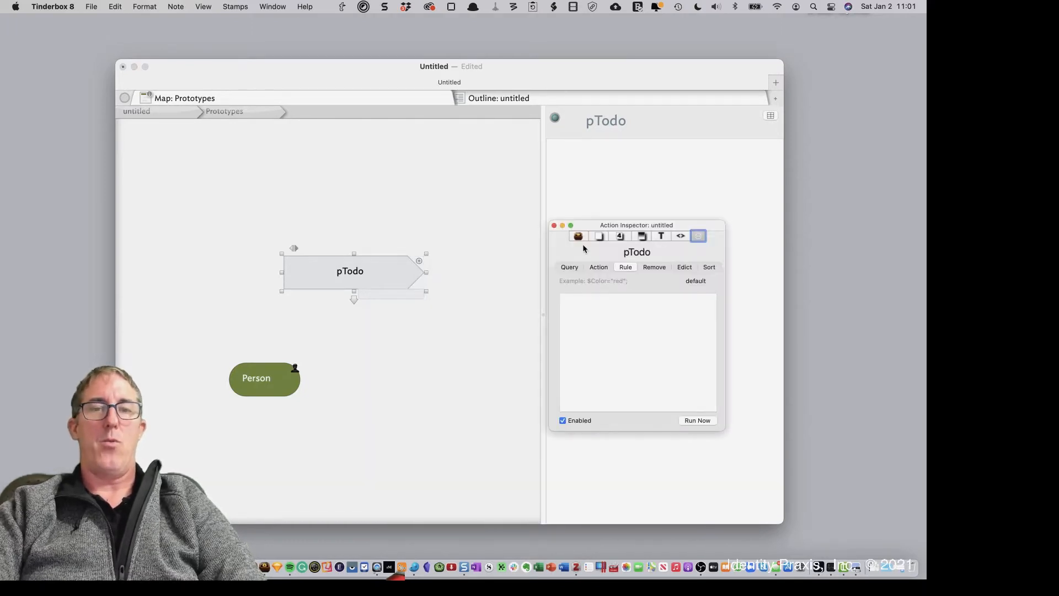
pyautogui.click(620, 236)
pyautogui.click(642, 236)
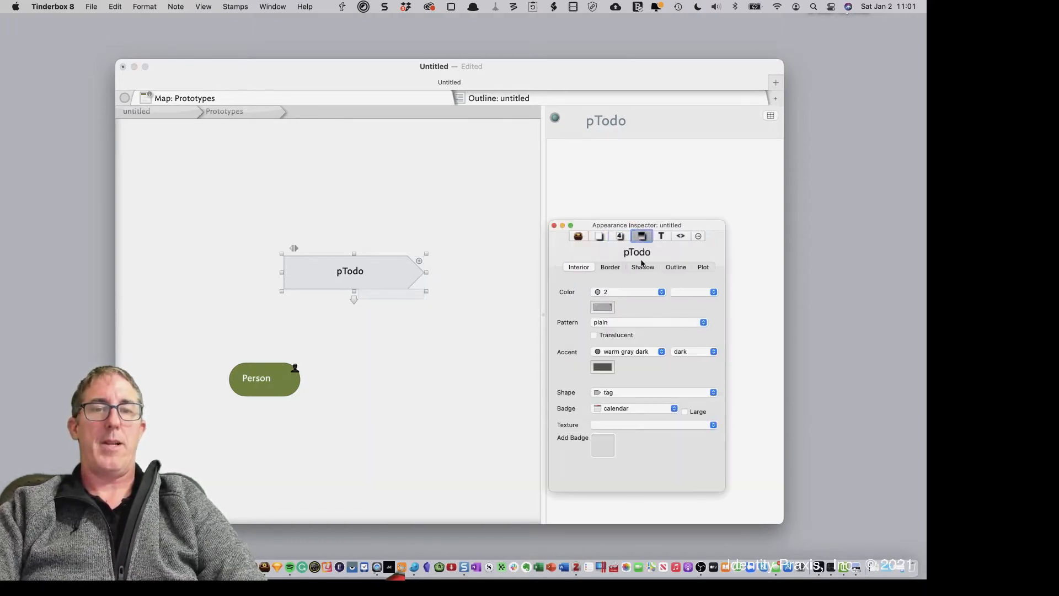
pyautogui.click(617, 292)
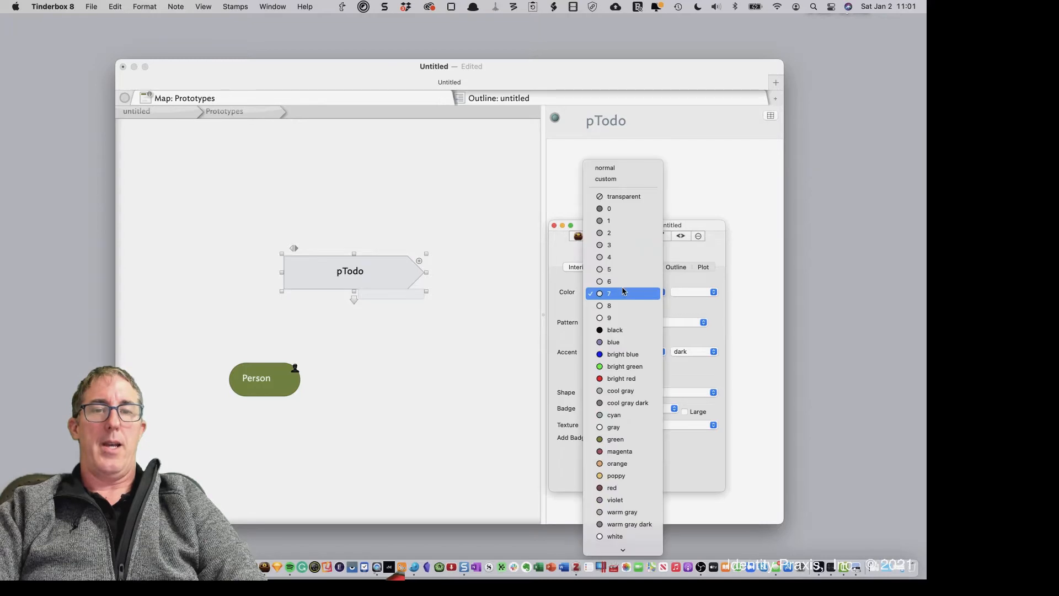
pyautogui.click(614, 243)
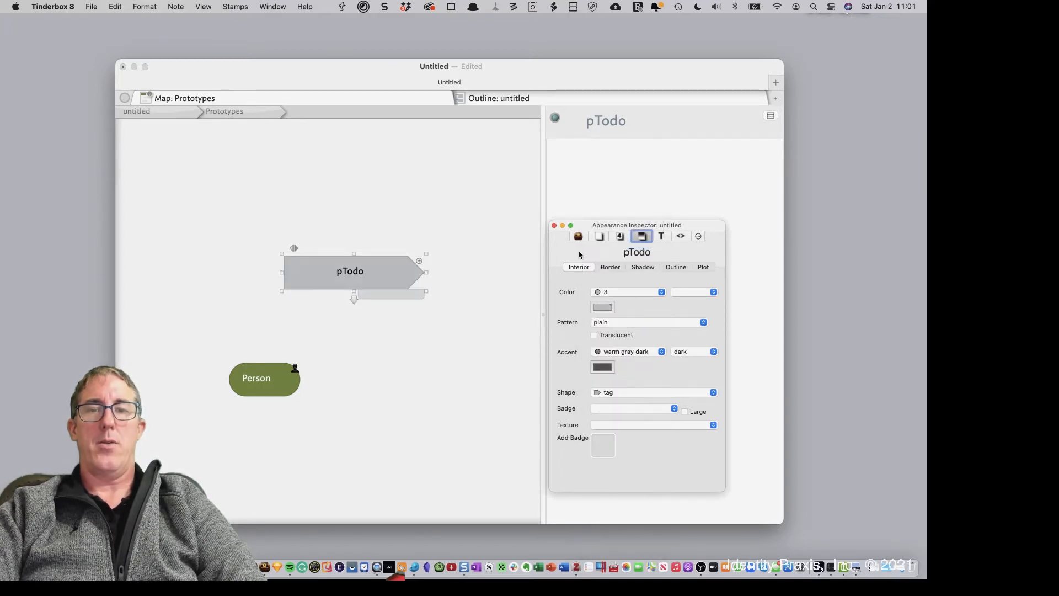
# Give the pTodo note the calendar badge and close the inspector.
pyautogui.click(430, 304)
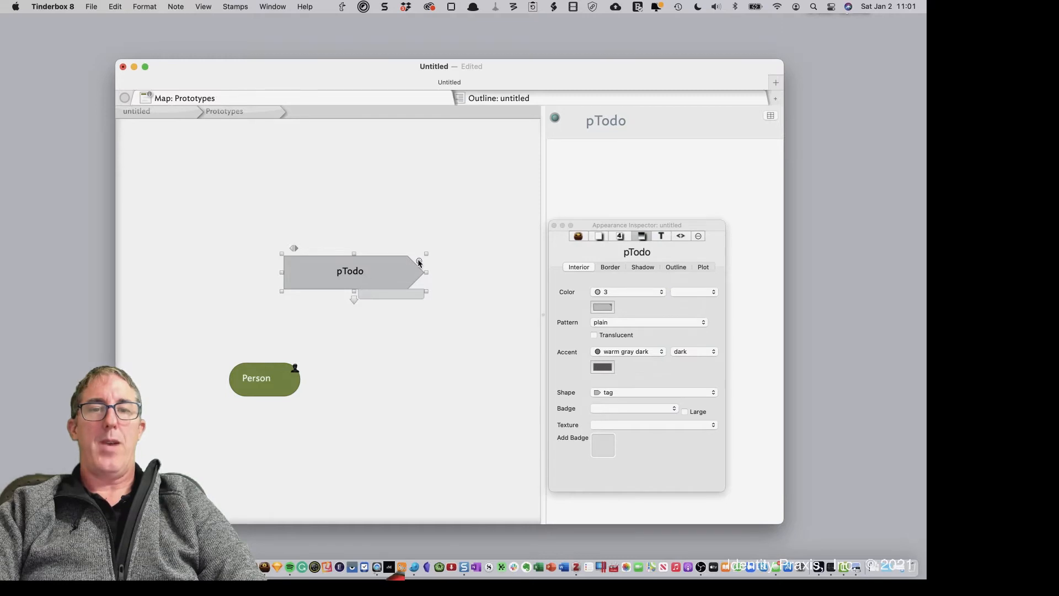
pyautogui.click(419, 263)
pyautogui.click(490, 211)
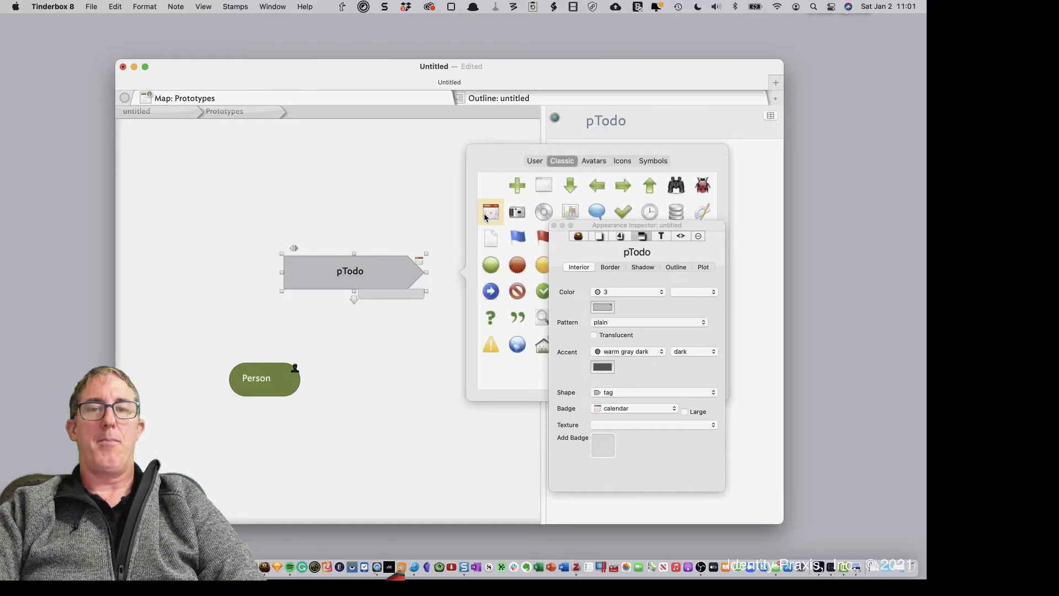
pyautogui.click(447, 229)
pyautogui.click(554, 225)
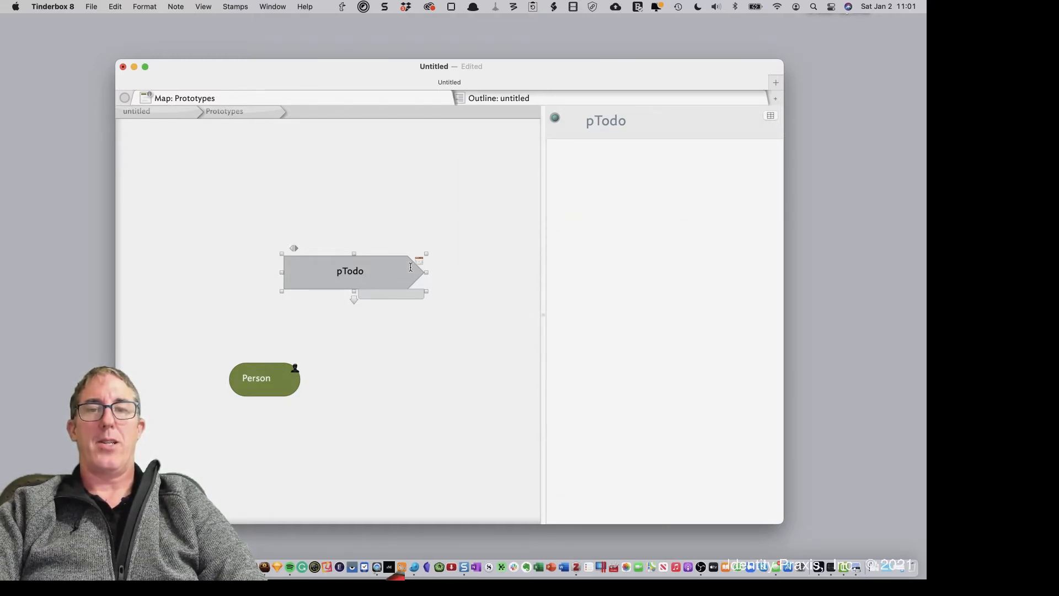
# Add DueDate and Checked as displayed attributes of the pTodo note.
pyautogui.click(378, 303)
pyautogui.click(407, 261)
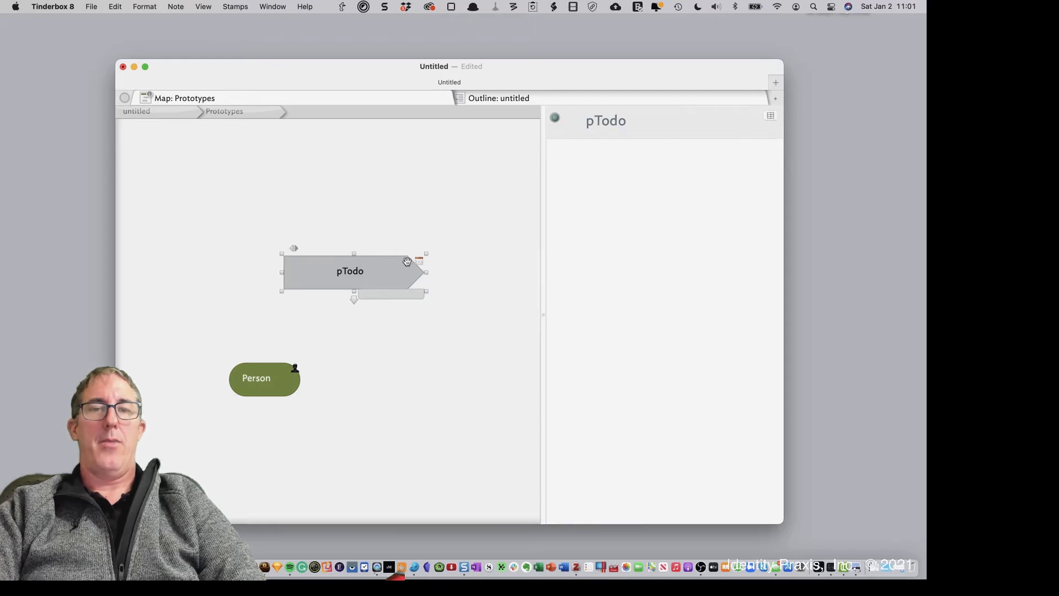
pyautogui.click(770, 116)
pyautogui.write('Due')
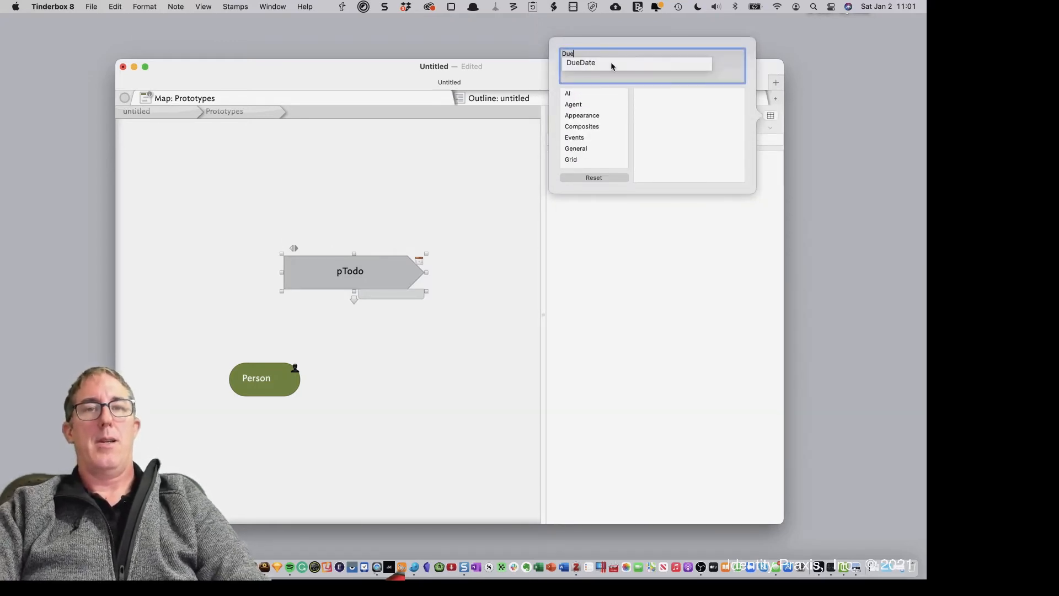
pyautogui.click(612, 65)
pyautogui.write('Che')
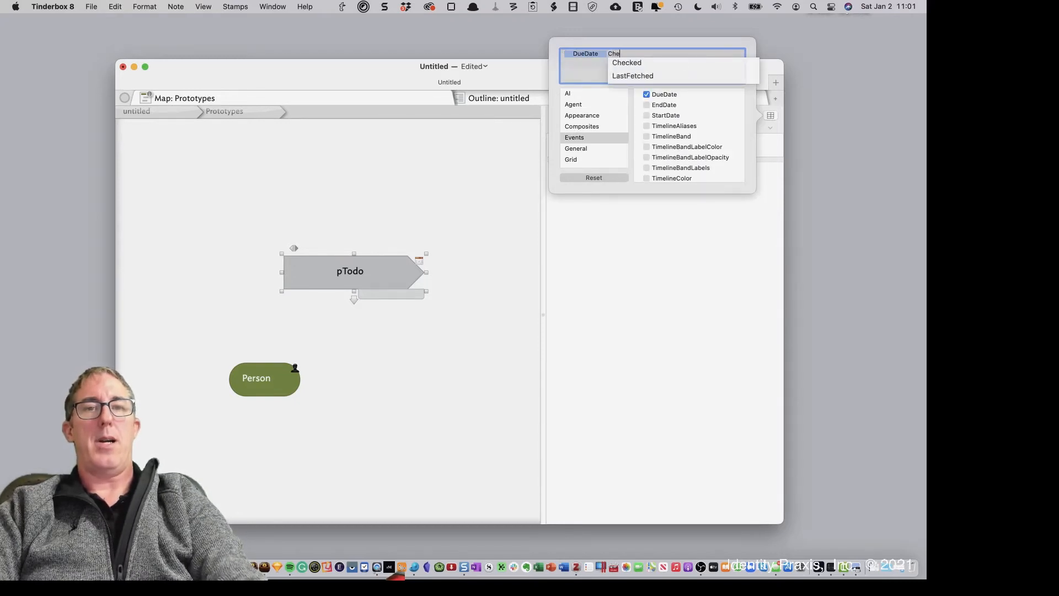
pyautogui.click(621, 62)
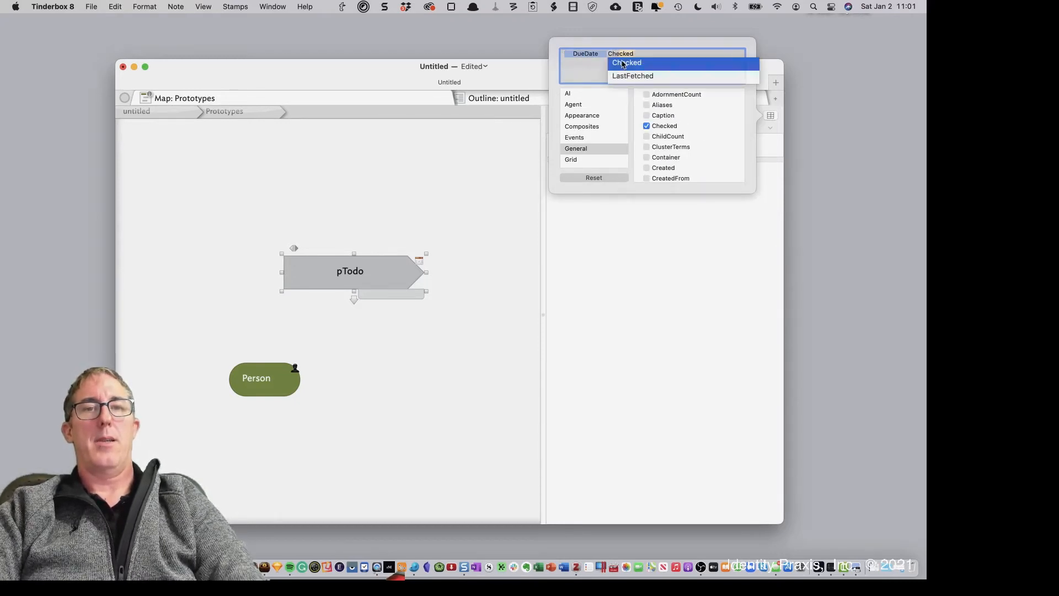
pyautogui.click(615, 242)
pyautogui.click(378, 182)
# Return to the top-level map and create a note named "Here is a new ToDo" above the Prototypes container.
pyautogui.click(188, 112)
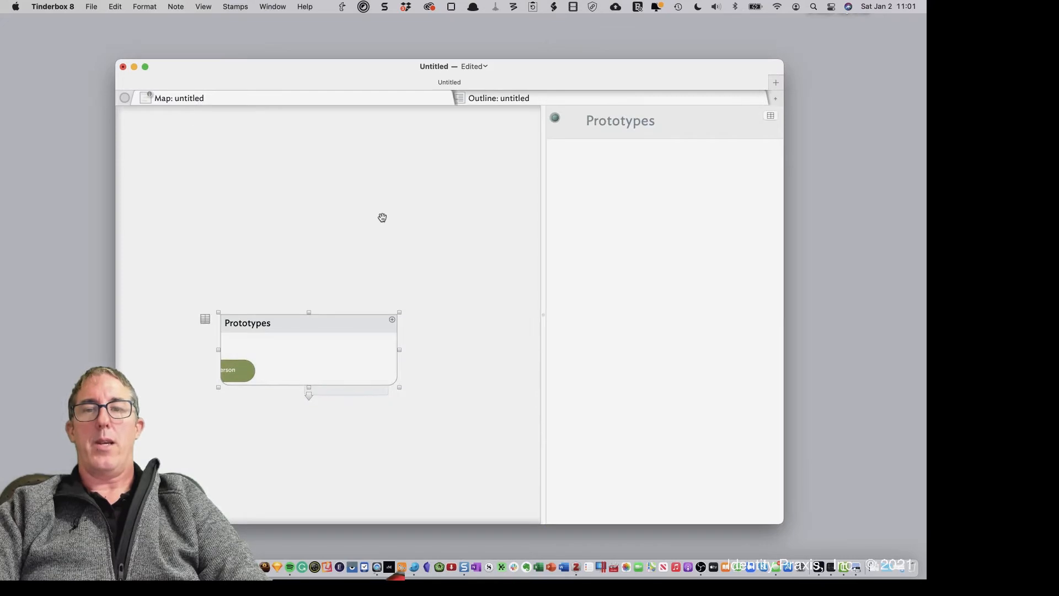
pyautogui.doubleClick(300, 210)
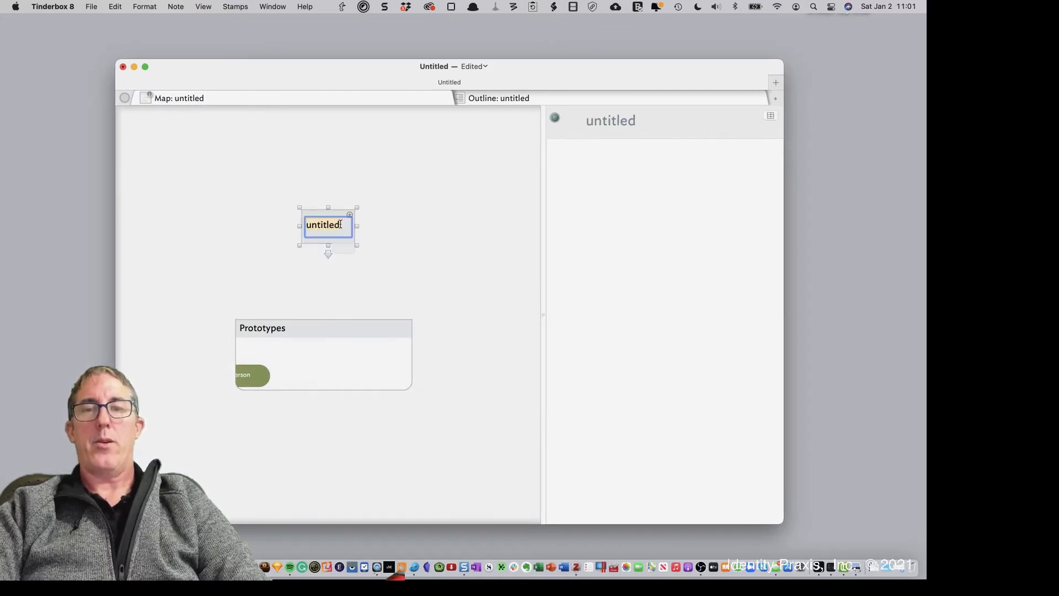
pyautogui.write('Here is a ')
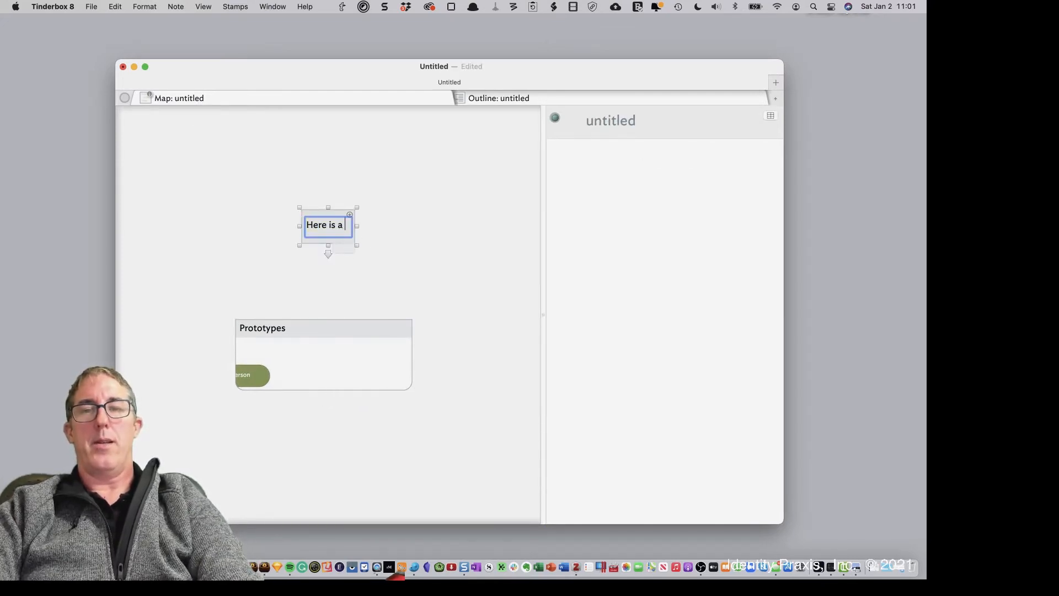
pyautogui.write('new Today')
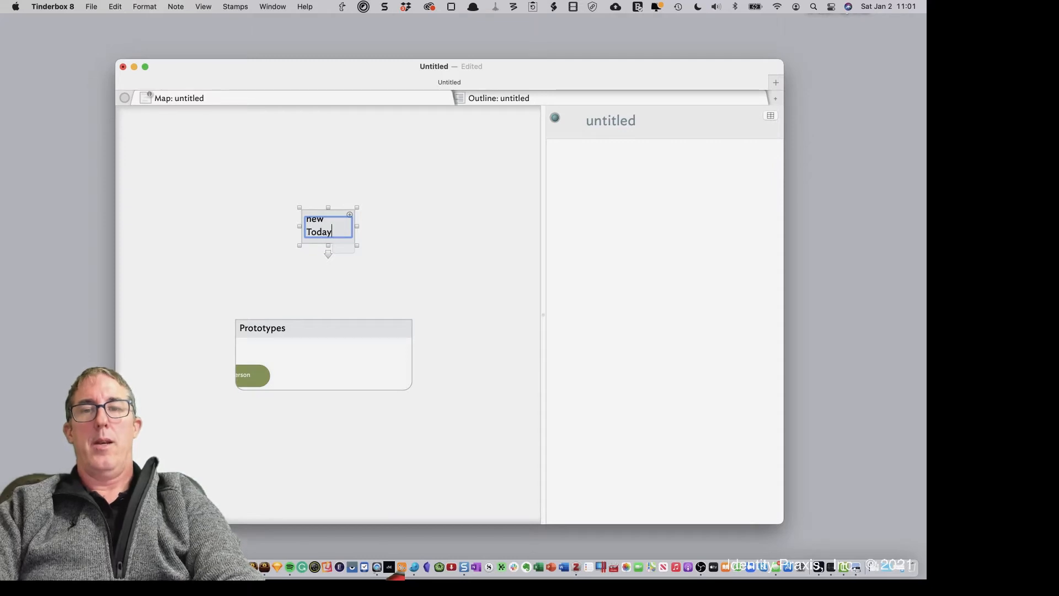
pyautogui.press('BackSpace')
pyautogui.press('BackSpace')
pyautogui.press('BackSpace')
pyautogui.write('D')
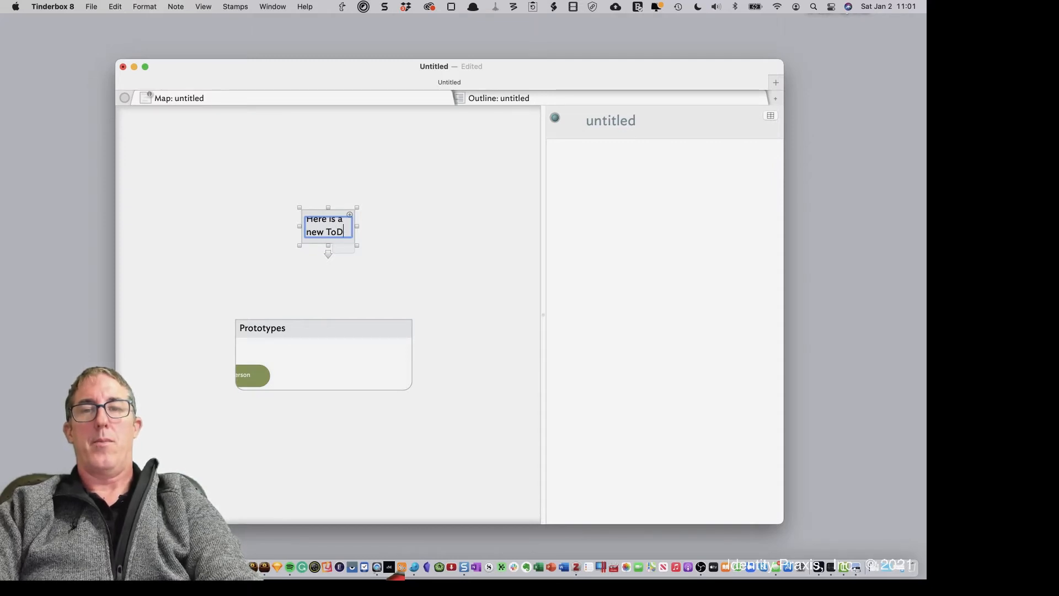
pyautogui.write('o')
pyautogui.press('Return')
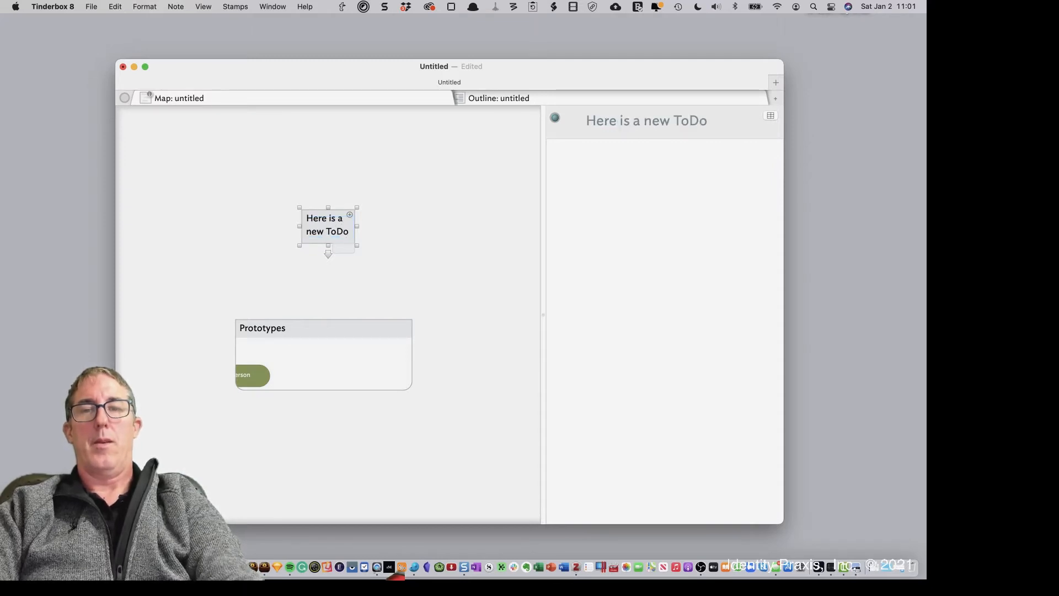
# Assign the pTodo prototype to the "Here is a new ToDo" note and move it closer to the Prototypes container.
pyautogui.click(340, 249)
pyautogui.click(360, 287)
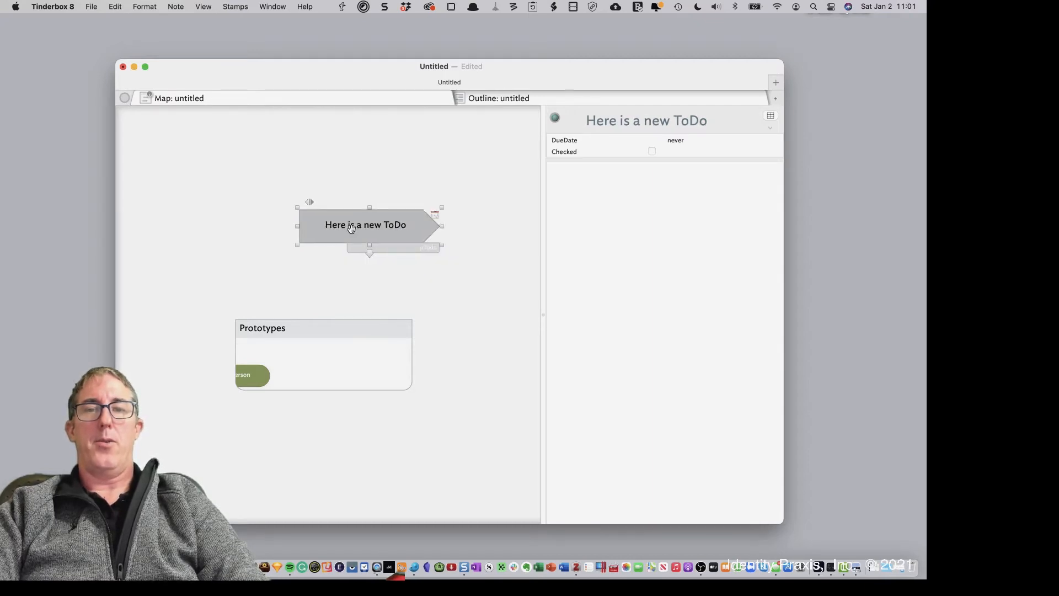
pyautogui.moveTo(337, 255); pyautogui.dragTo(329, 290)
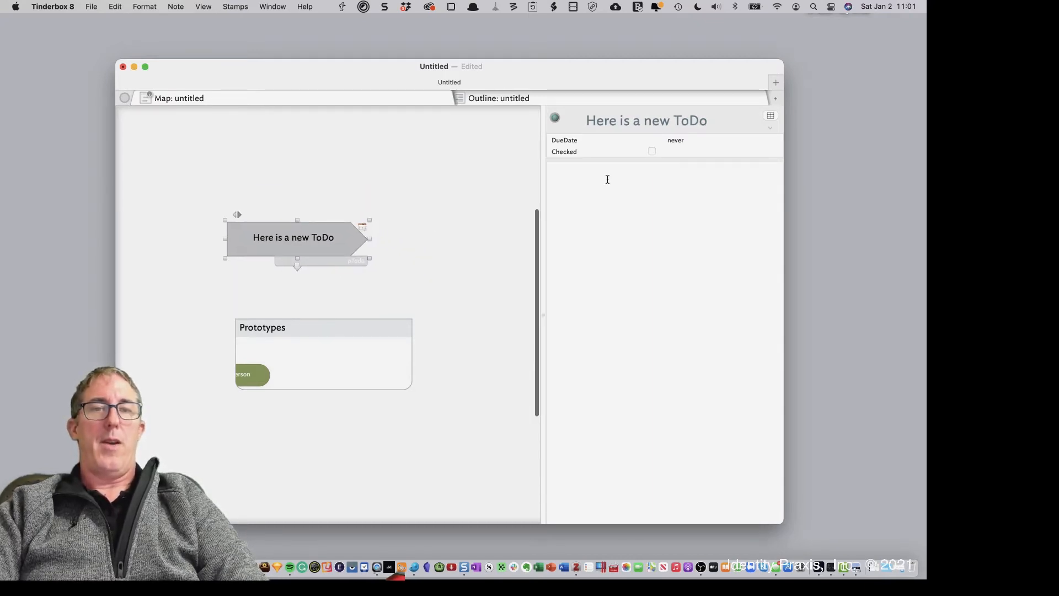
# Mark the "Here is a new ToDo" note as Checked and set its DueDate to today.
pyautogui.click(652, 151)
pyautogui.click(603, 251)
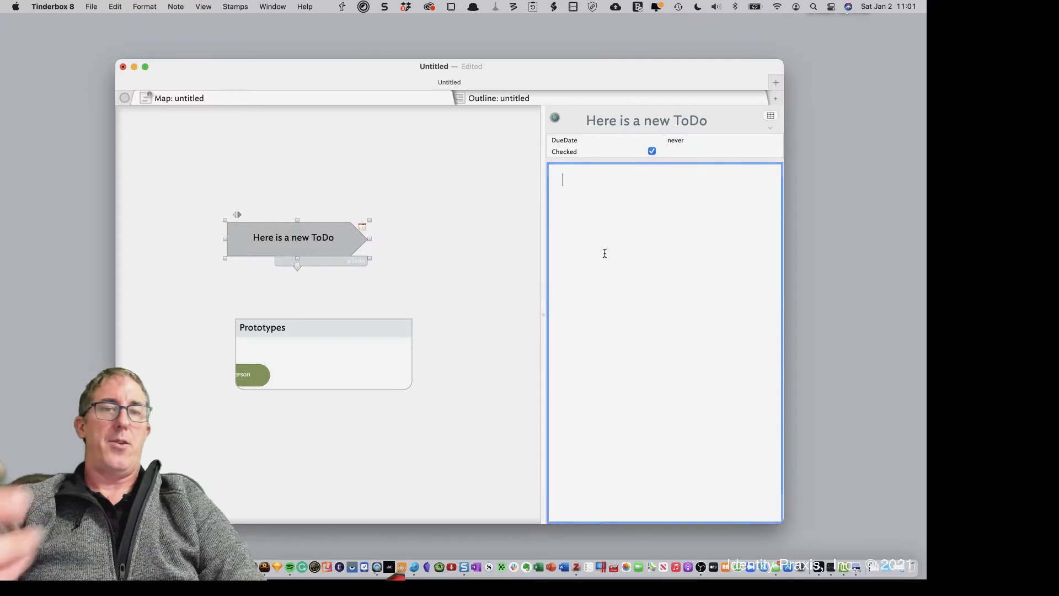
pyautogui.click(693, 141)
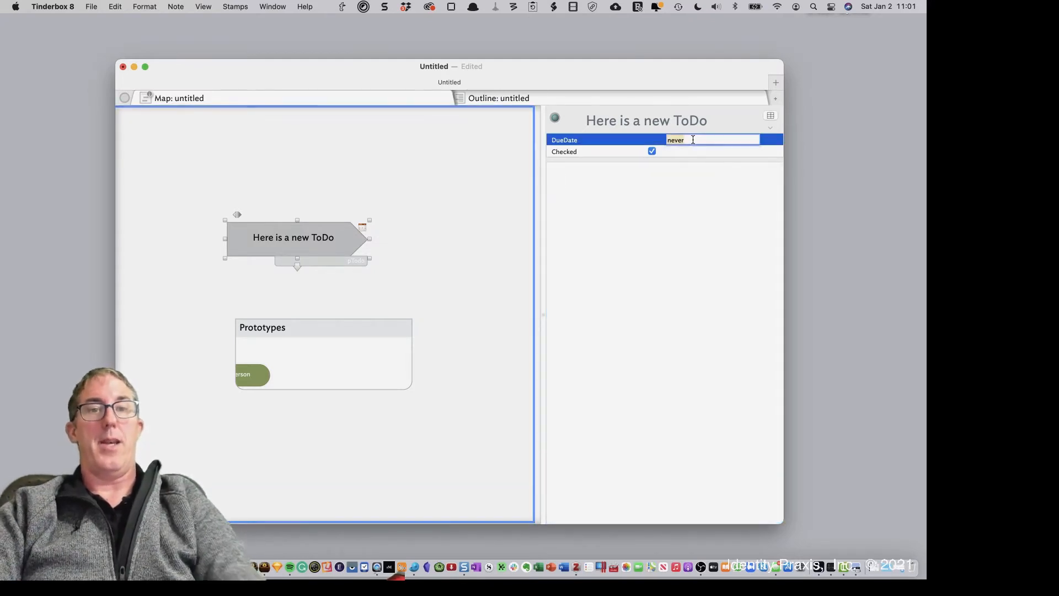
pyautogui.write('Now')
pyautogui.write('today')
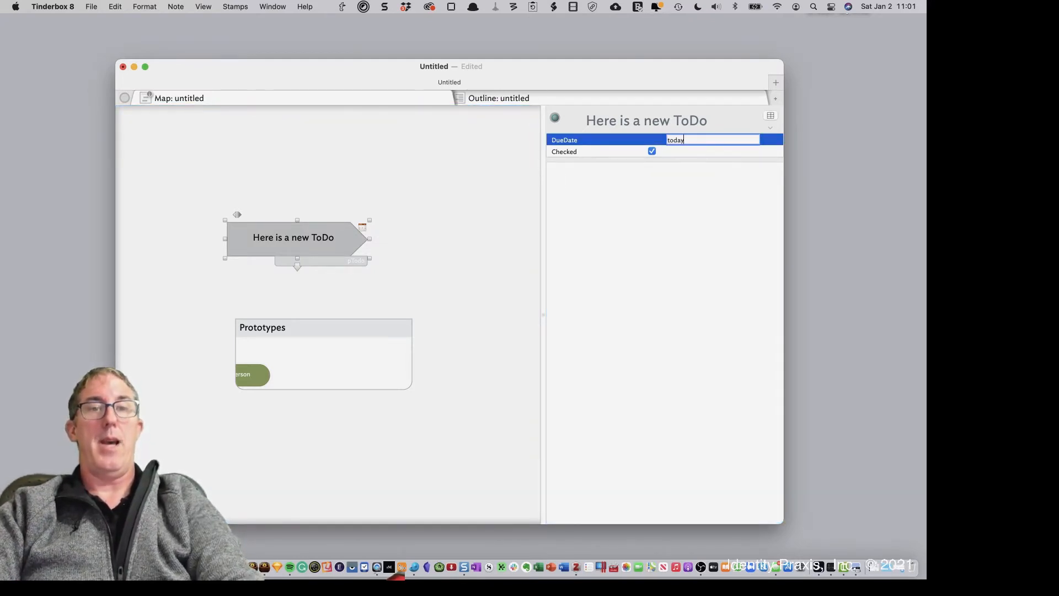
pyautogui.press('Tab')
pyautogui.press('Tab')
pyautogui.click(672, 141)
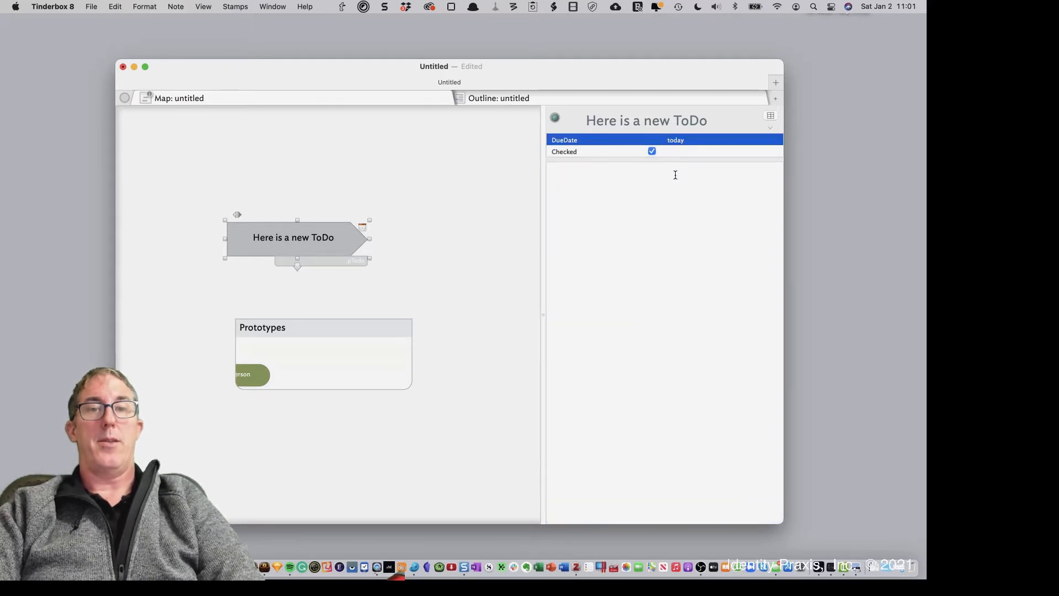
pyautogui.click(675, 175)
pyautogui.click(416, 224)
pyautogui.click(331, 233)
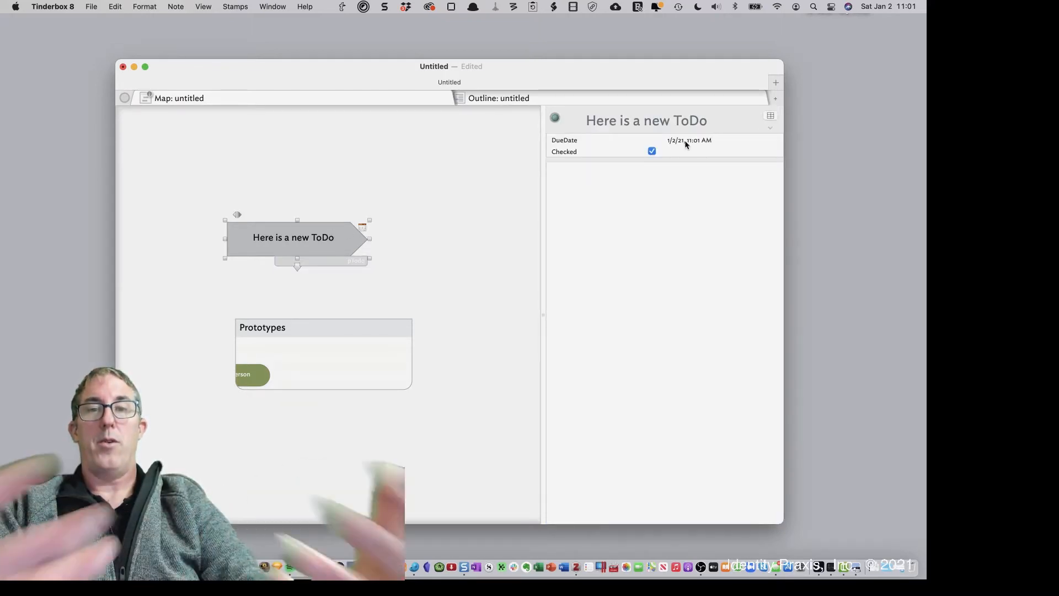
# Create an agent on the map above the "Here is a new ToDo" note.
pyautogui.click(324, 170)
pyautogui.click(91, 6)
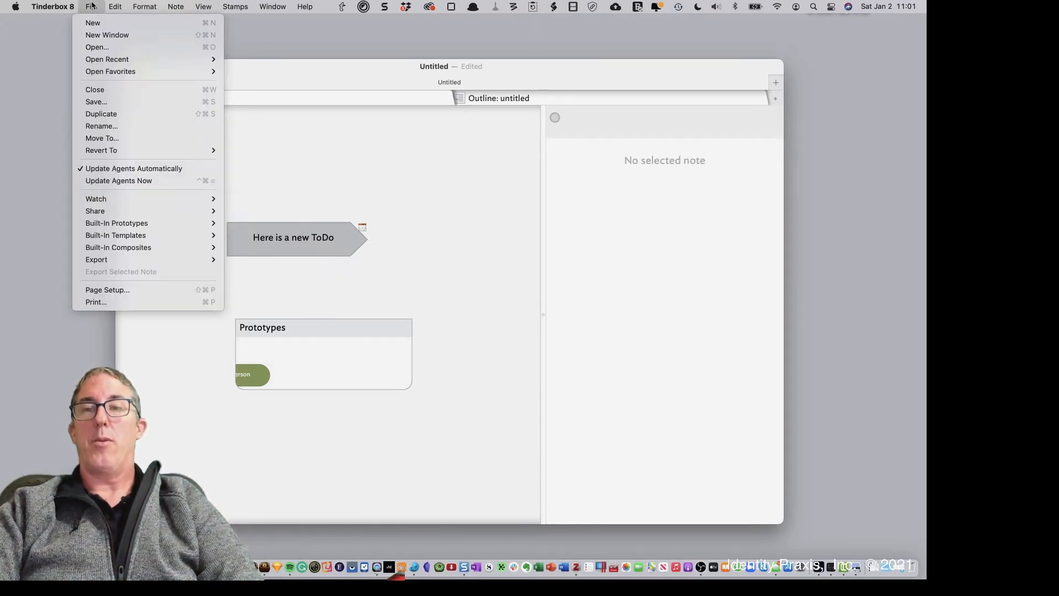
pyautogui.click(297, 132)
pyautogui.rightClick(296, 132)
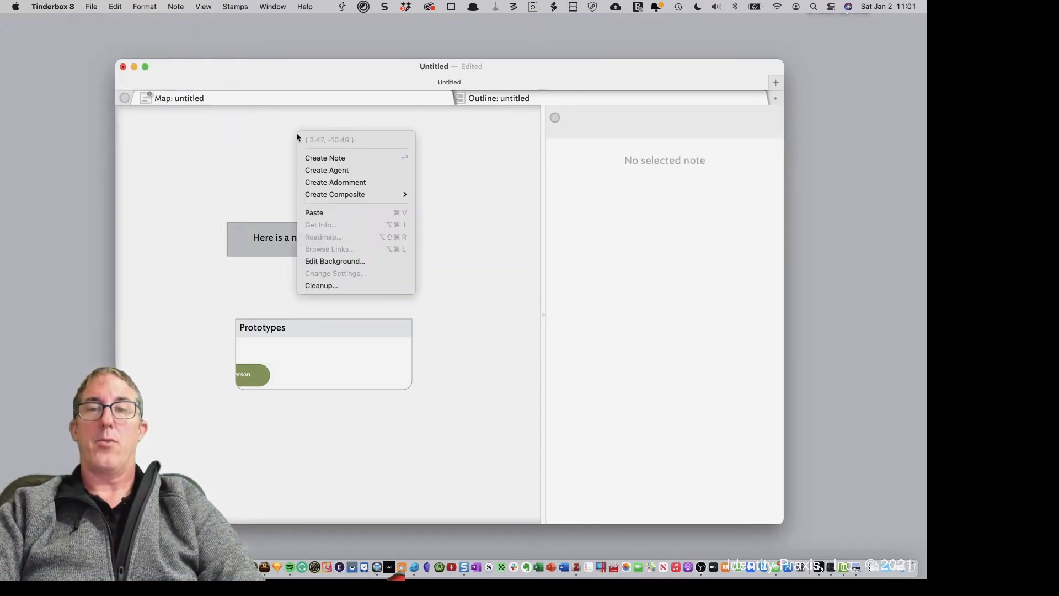
pyautogui.click(341, 175)
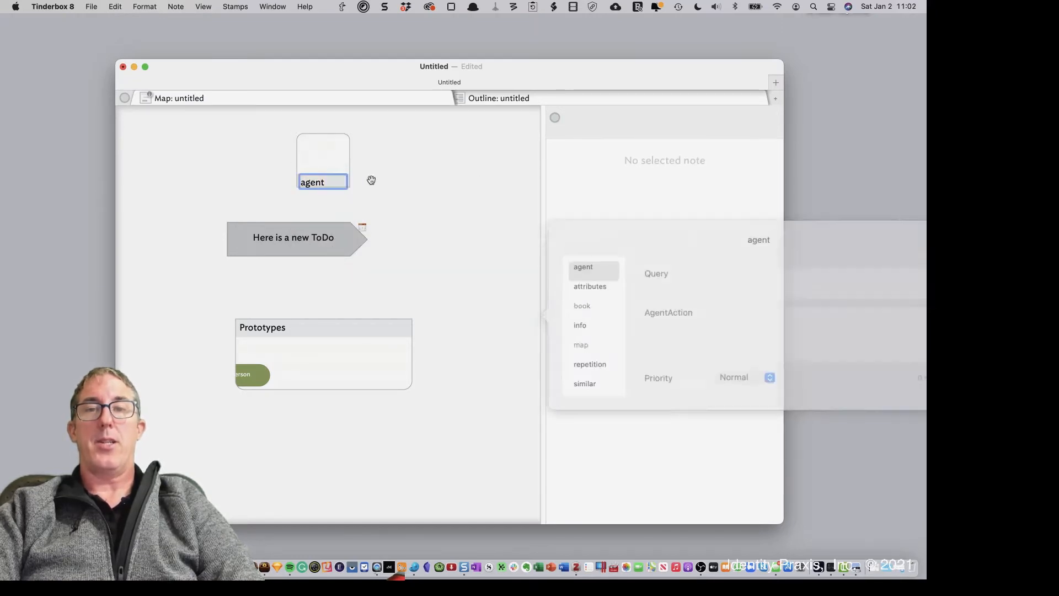
# Set the agent's query to $Checked=="true"; and close its settings.
pyautogui.click(736, 285)
pyautogui.write('$')
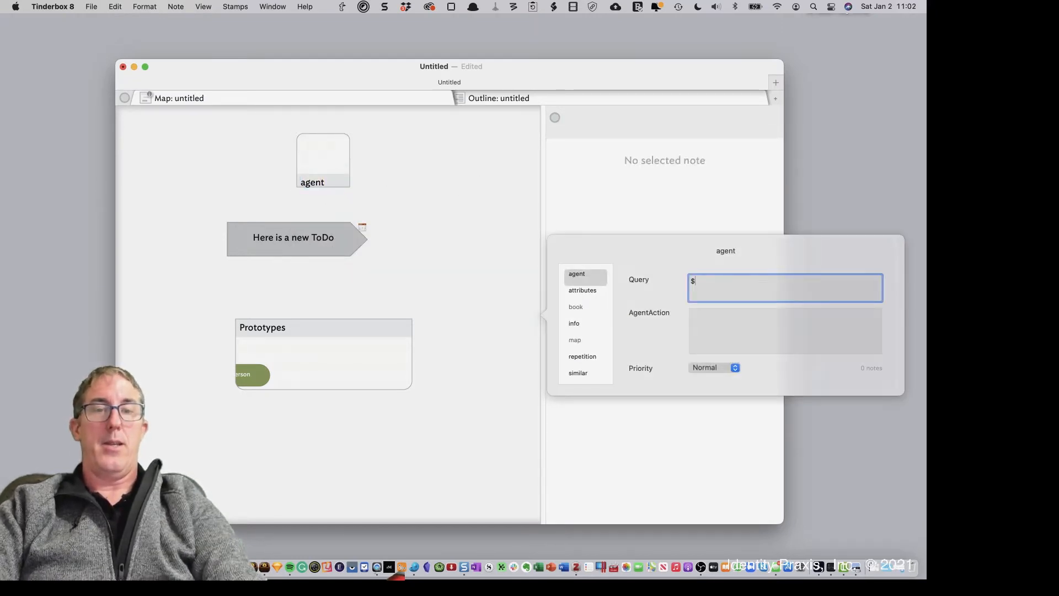
pyautogui.write('Checked')
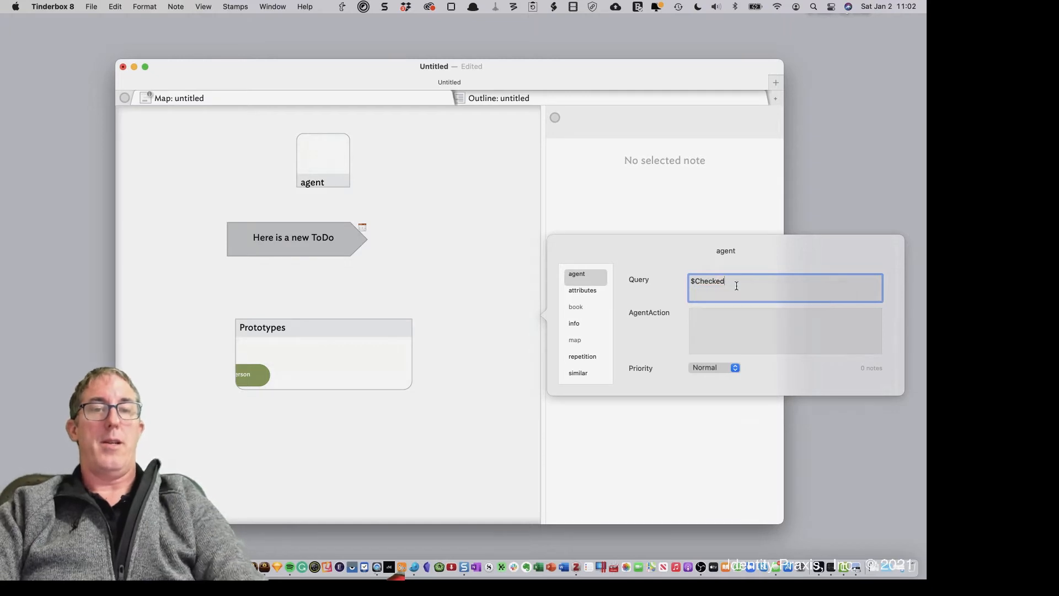
pyautogui.write('=="true')
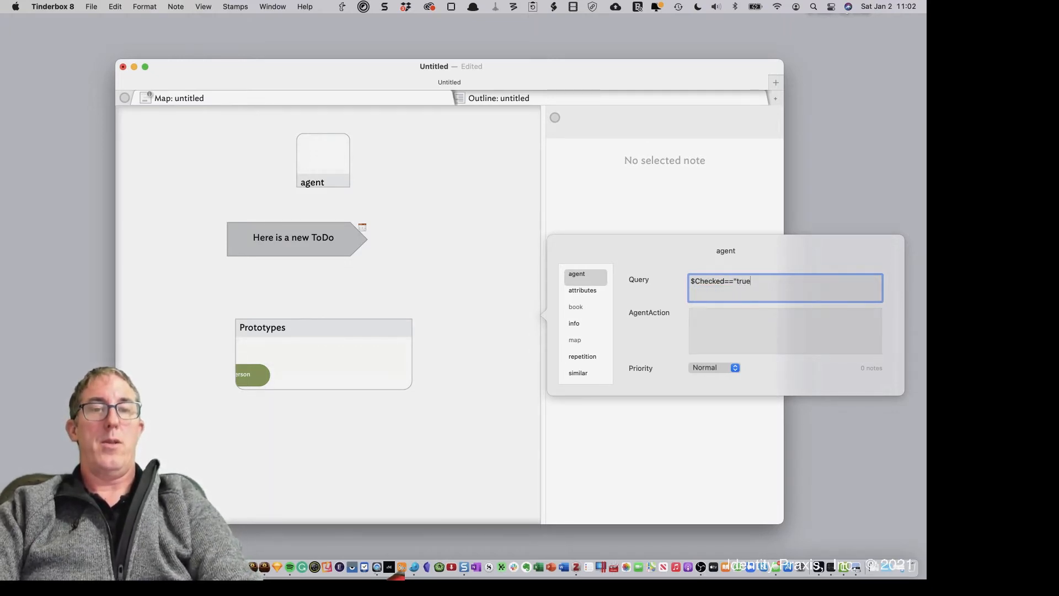
pyautogui.write('";')
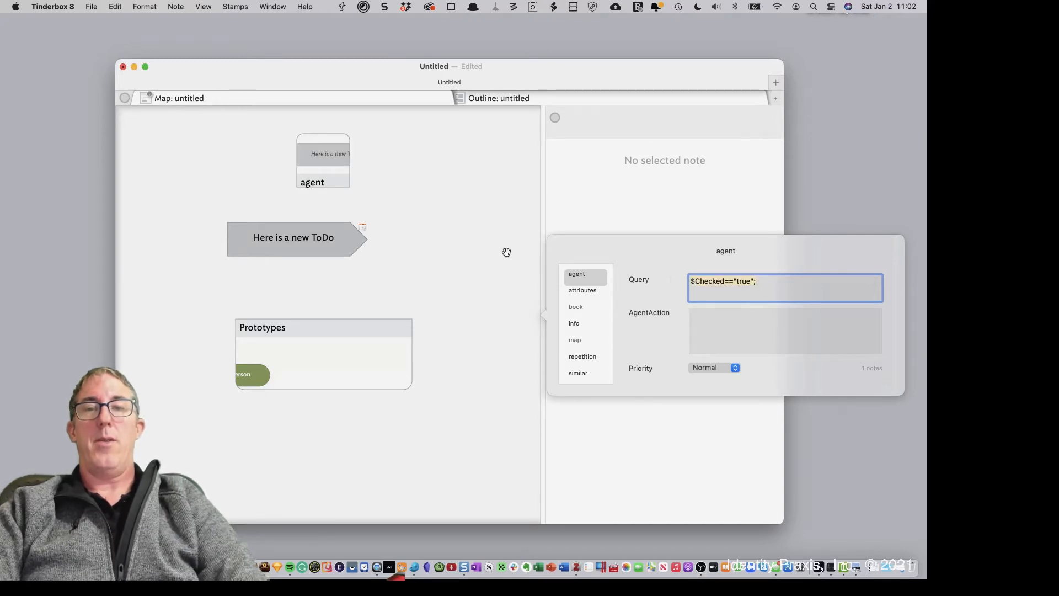
pyautogui.click(556, 211)
# Enlarge the agent container, mainly in width, and select the original "Here is a new ToDo" note.
pyautogui.click(348, 187)
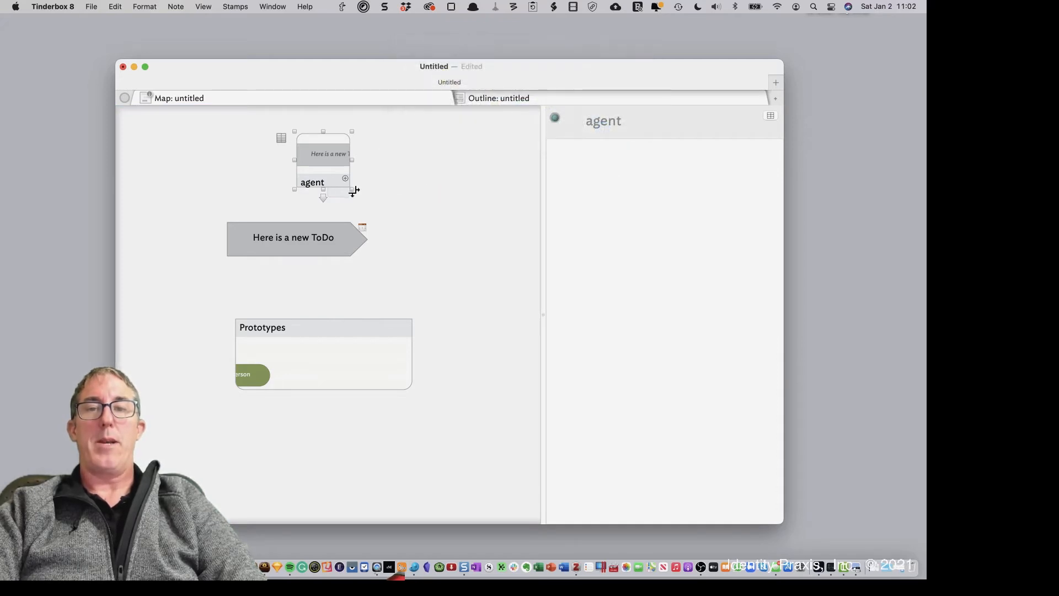
pyautogui.moveTo(352, 189); pyautogui.dragTo(444, 197)
pyautogui.click(338, 247)
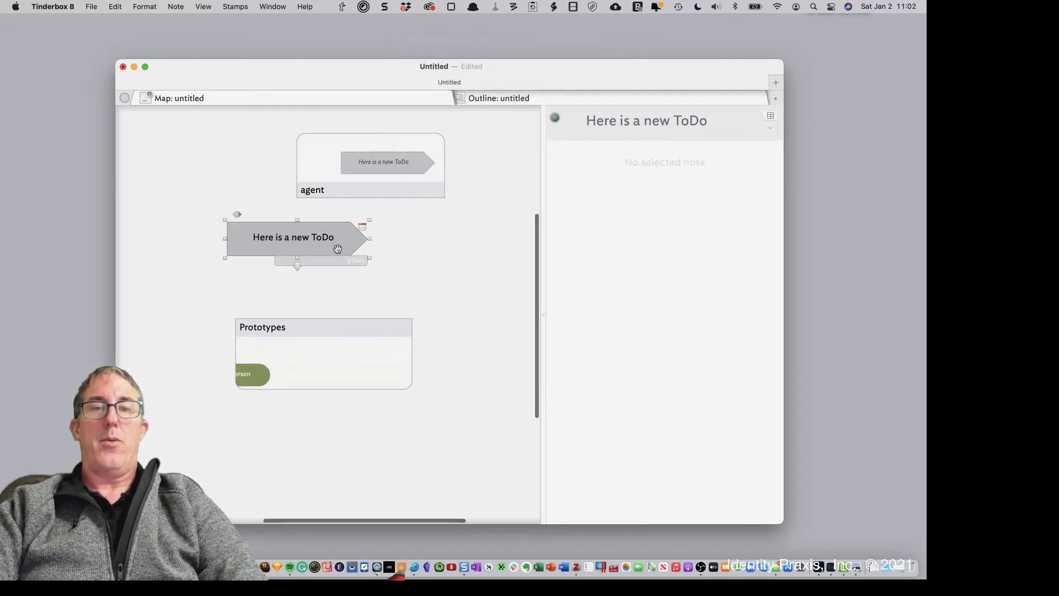
# Give the "Here is a new ToDo" note a green check-mark badge in place of its calendar badge.
pyautogui.doubleClick(362, 227)
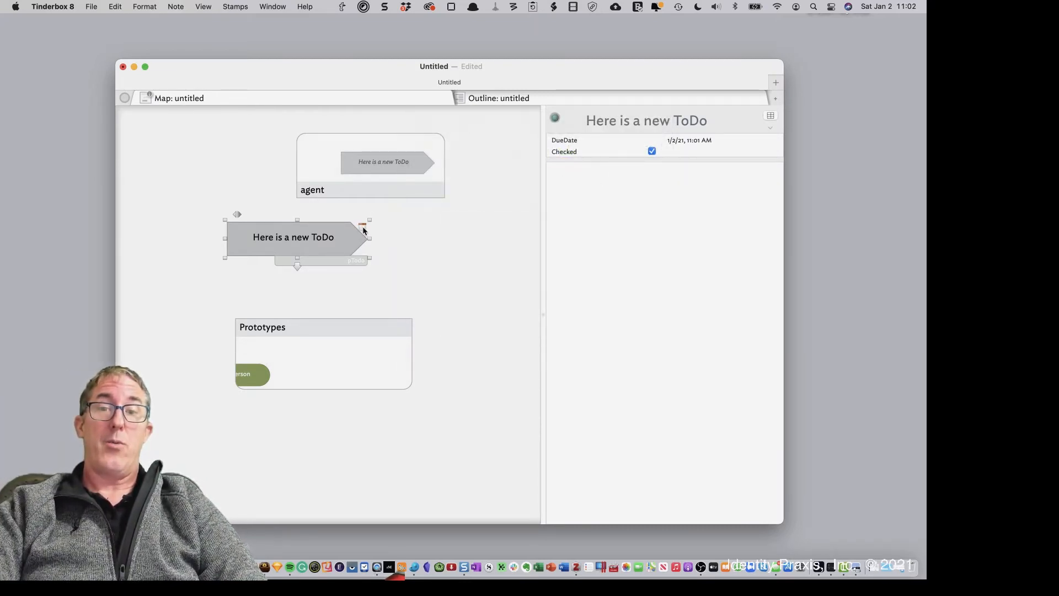
pyautogui.doubleClick(362, 227)
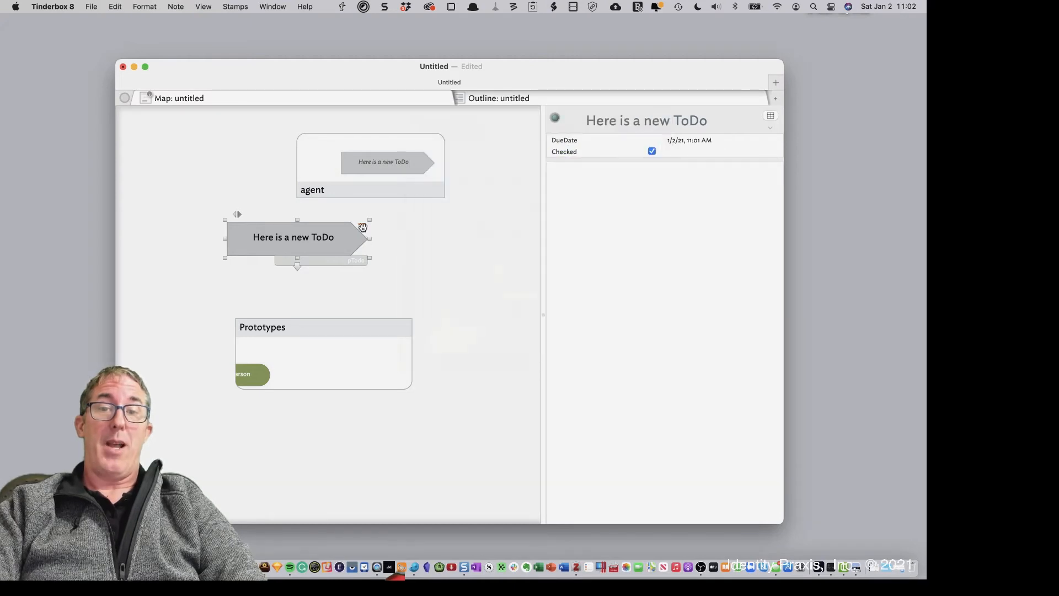
pyautogui.click(362, 227)
pyautogui.click(487, 257)
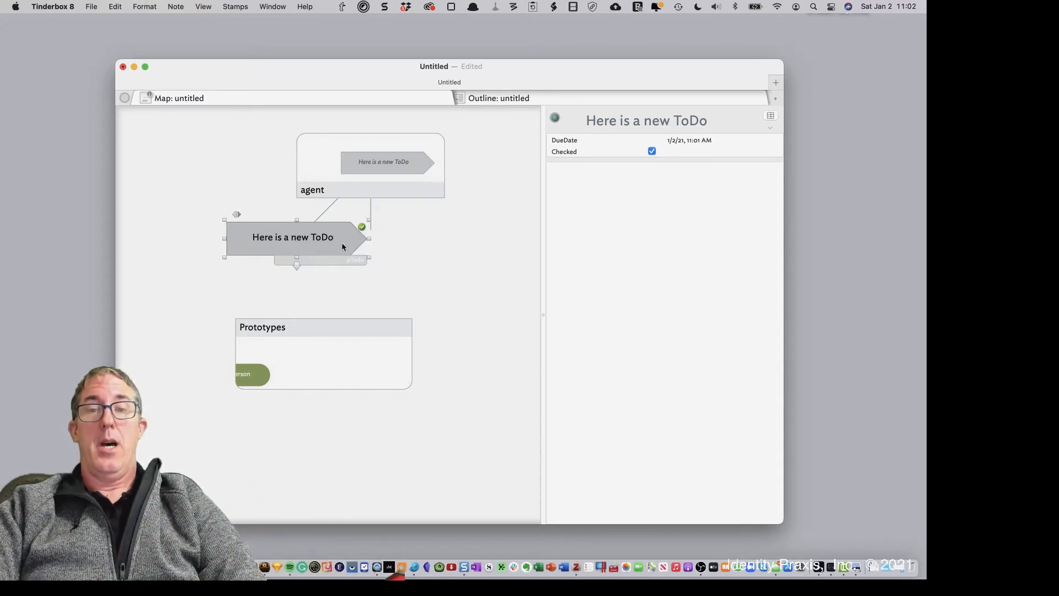
# Delete the "Here is a new ToDo" note from the map and open the Prototypes container.
pyautogui.press('Delete')
pyautogui.click(355, 374)
pyautogui.doubleClick(355, 375)
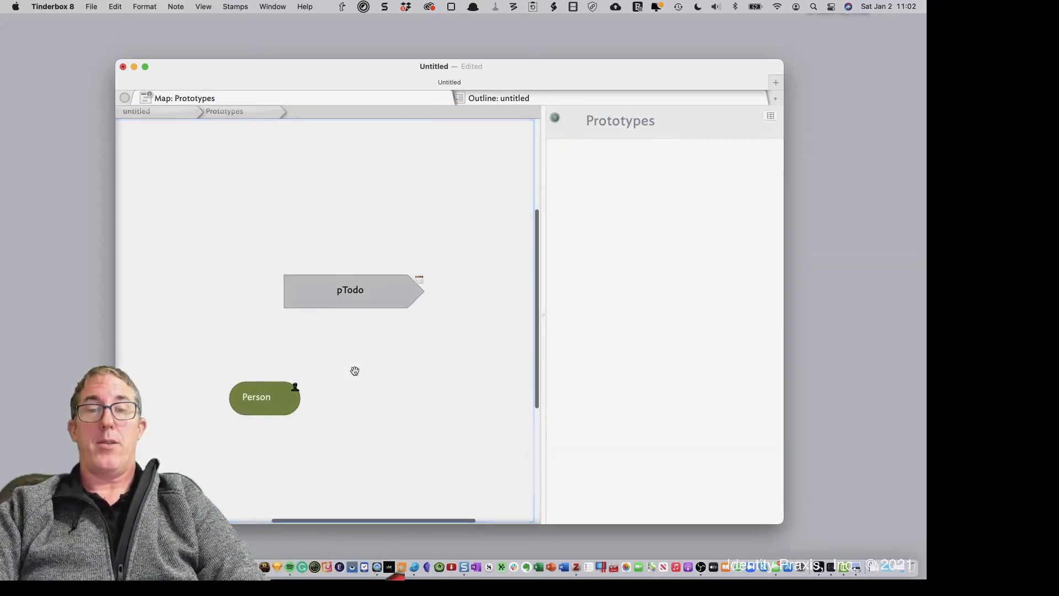
# Start a rule on the pTodo prototype with the condition if($Checked=="true").
pyautogui.click(352, 282)
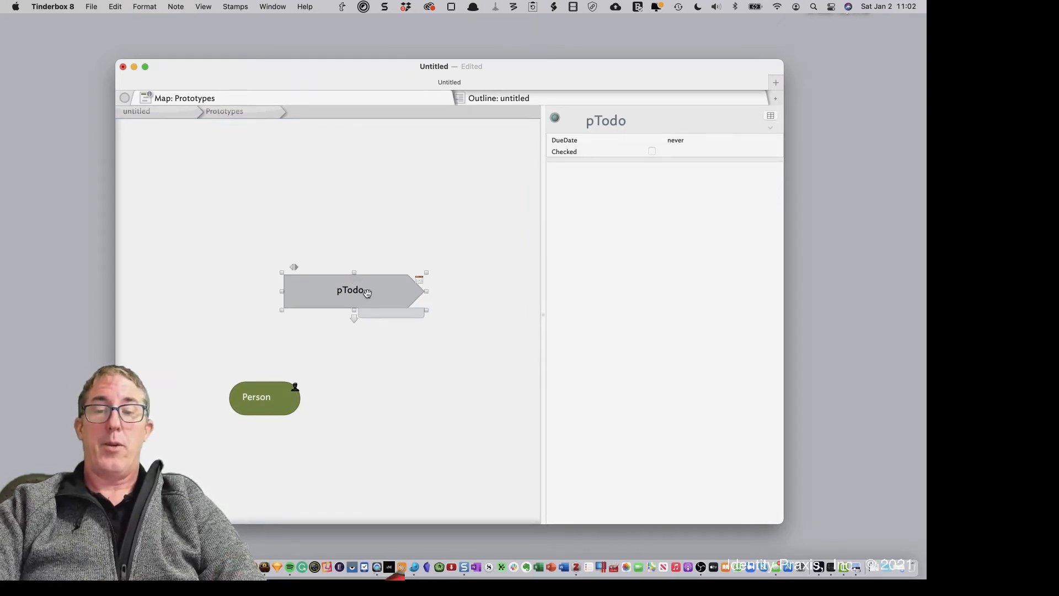
pyautogui.press('super+1')
pyautogui.click(698, 237)
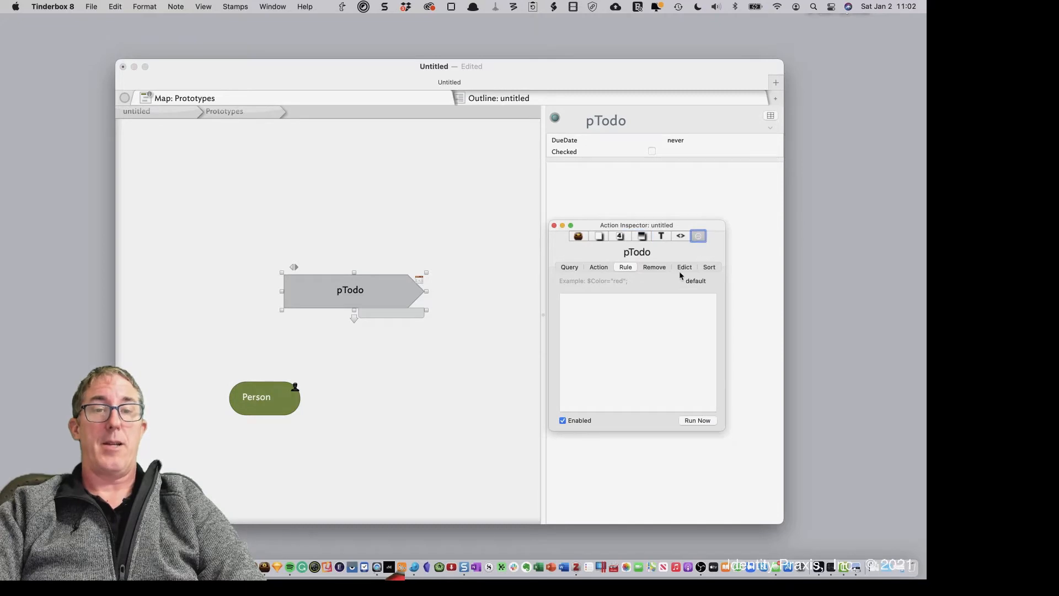
pyautogui.click(649, 361)
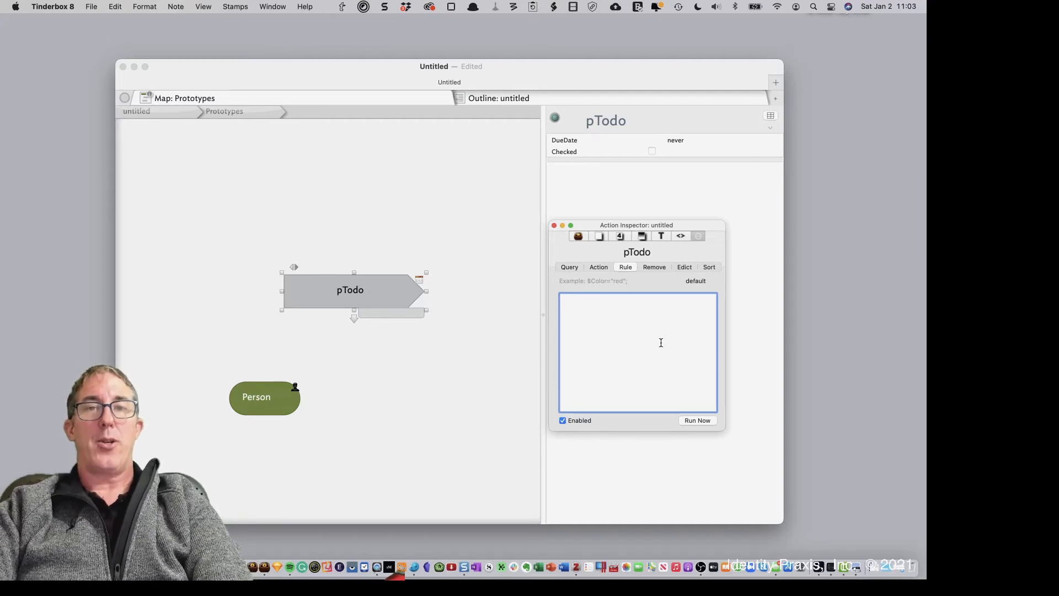
pyautogui.write('if(')
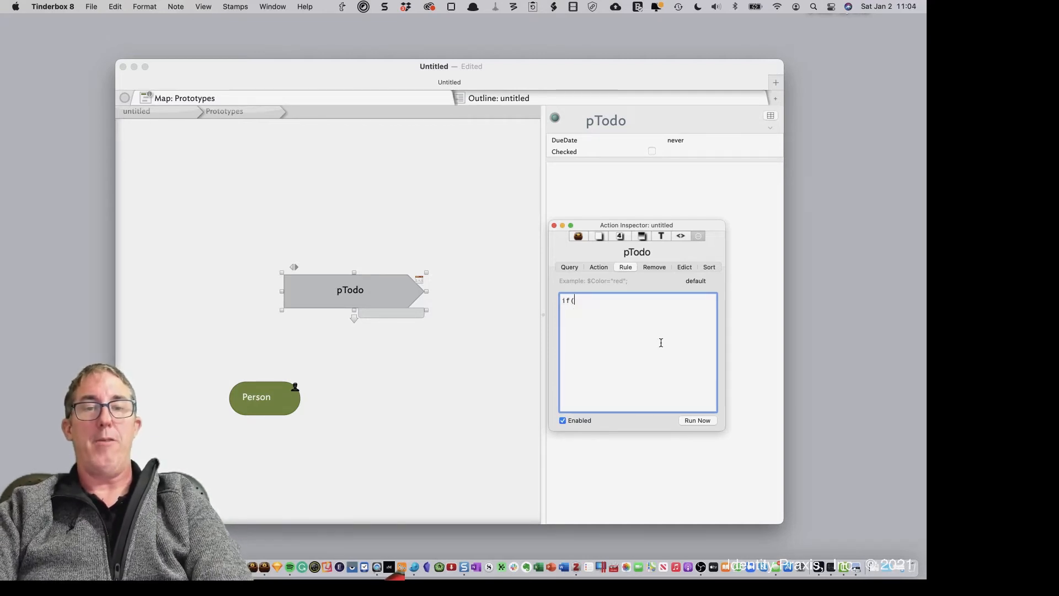
pyautogui.write('$')
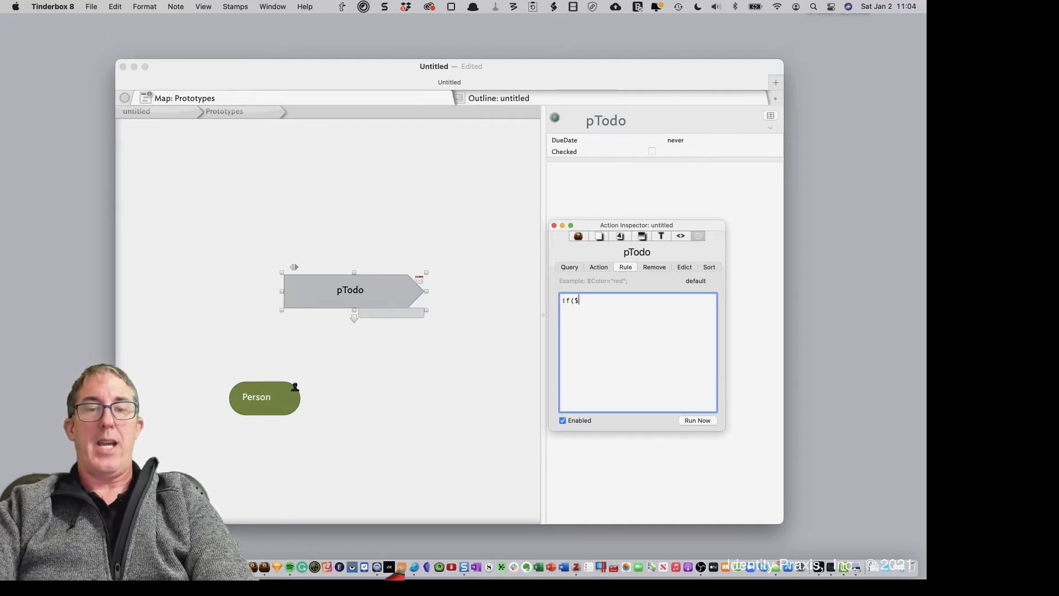
pyautogui.write('Check')
pyautogui.press('Down')
pyautogui.press('Return')
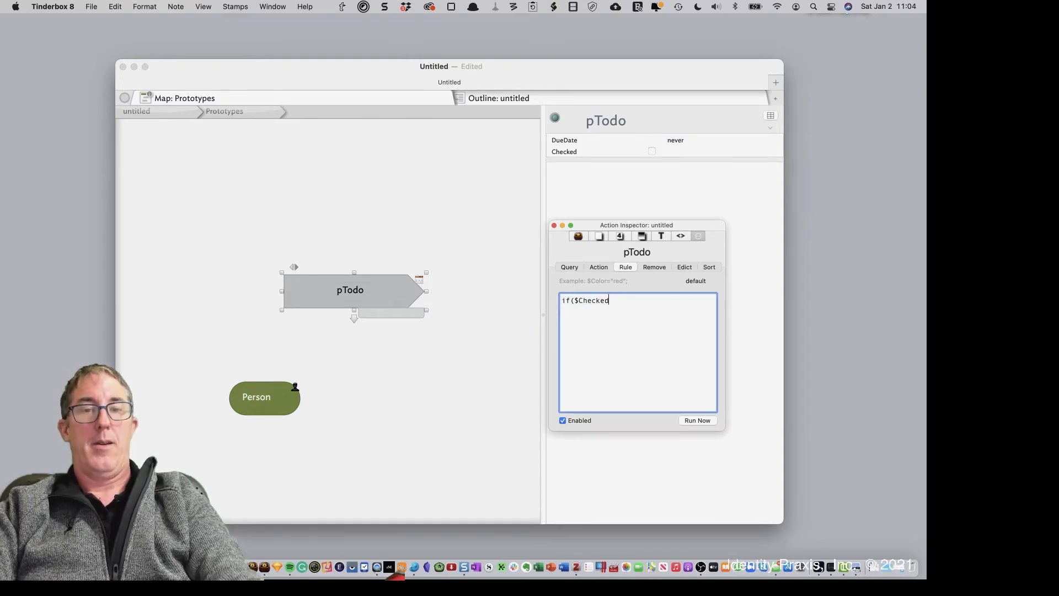
pyautogui.write('="true')
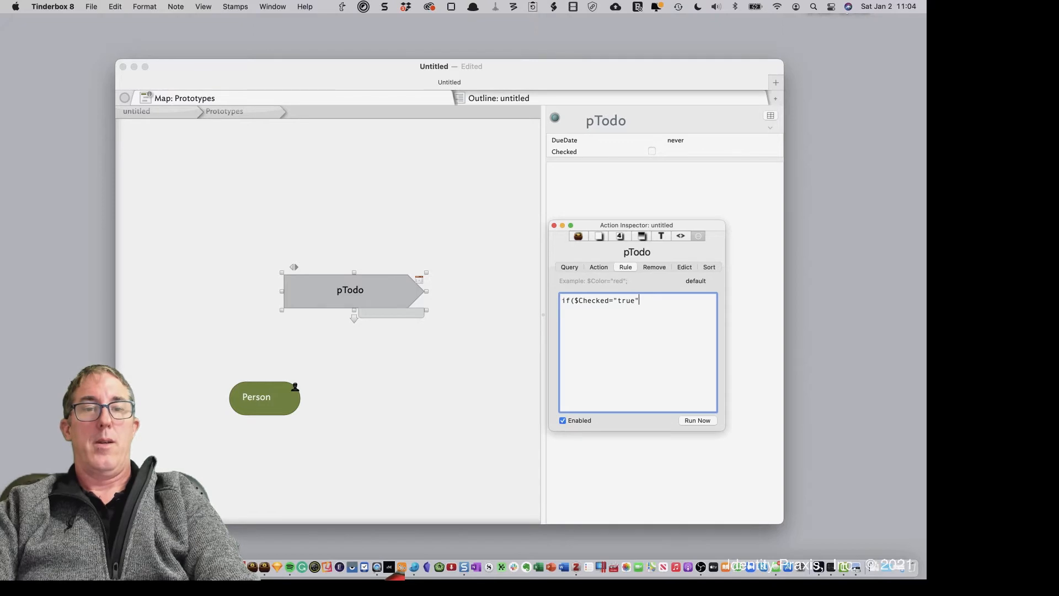
pyautogui.click(608, 300)
pyautogui.write('=')
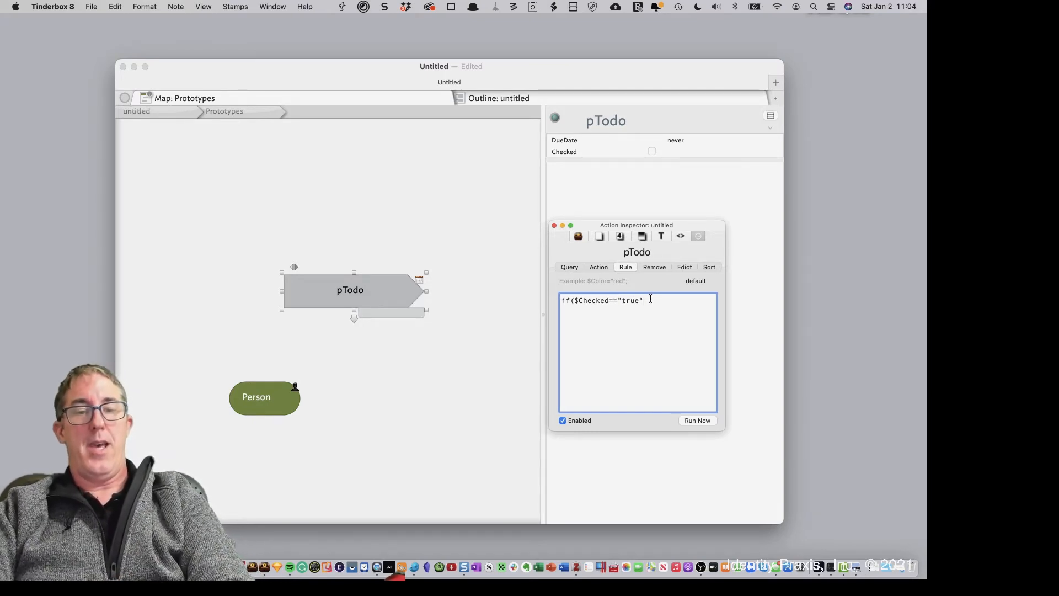
pyautogui.write(')')
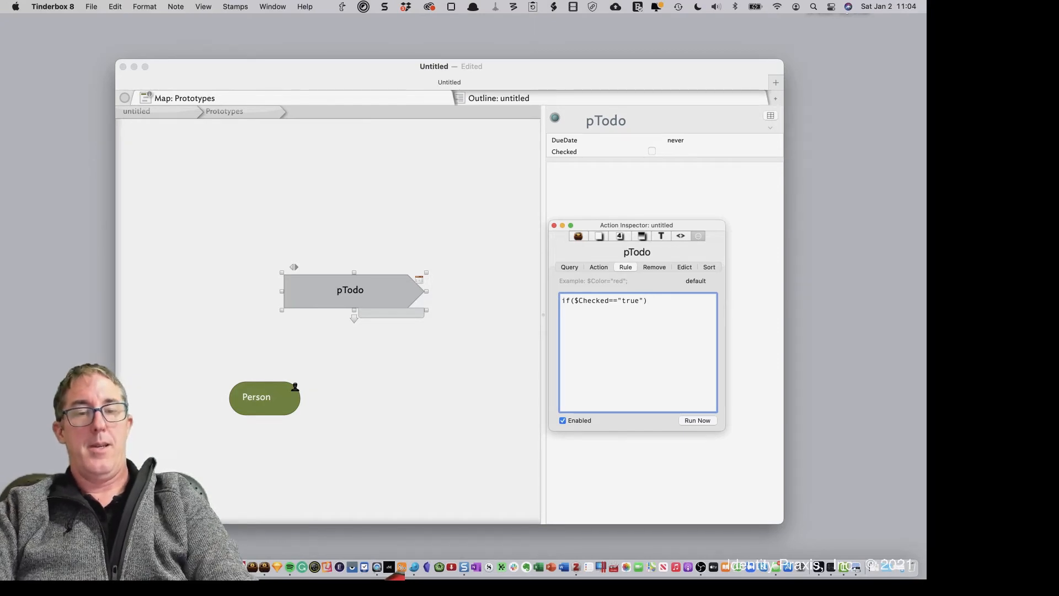
# Extend the pTodo rule after its condition with {$Badge="ok";} else.
pyautogui.write('{$B')
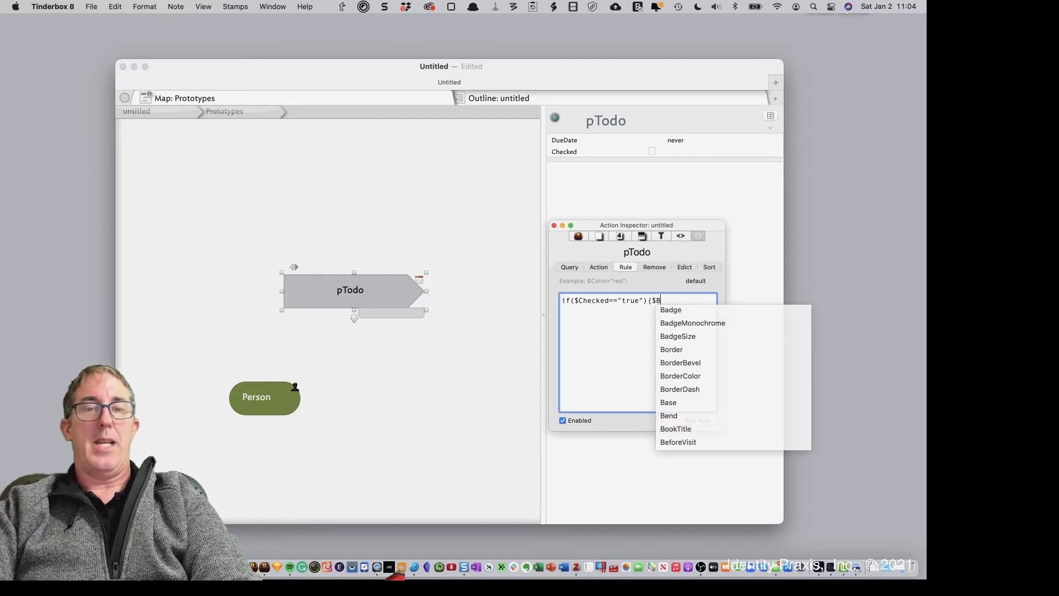
pyautogui.press('Down')
pyautogui.press('Return')
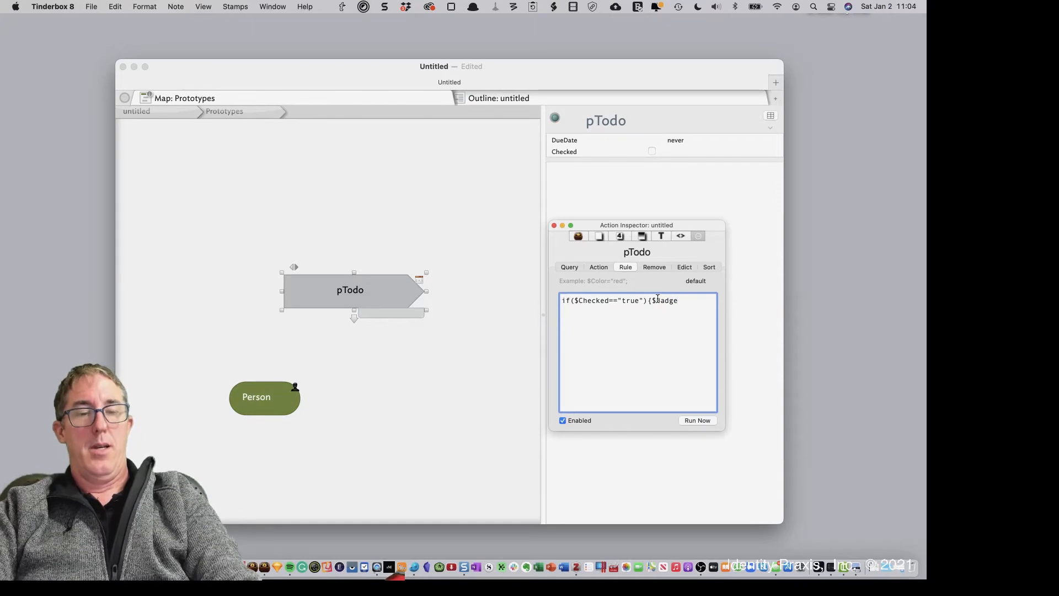
pyautogui.write('=')
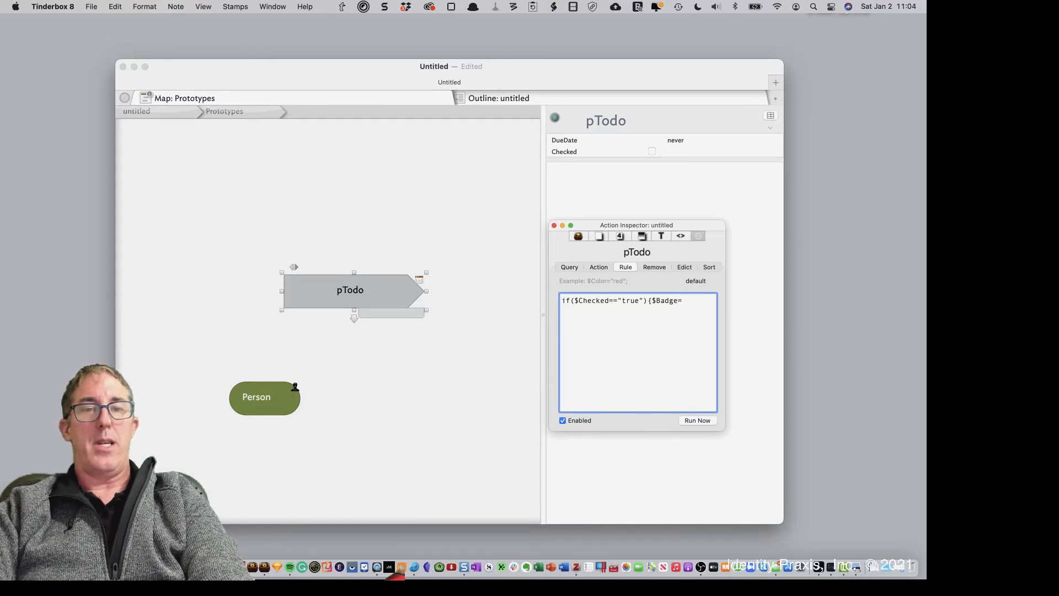
pyautogui.write('"ok"')
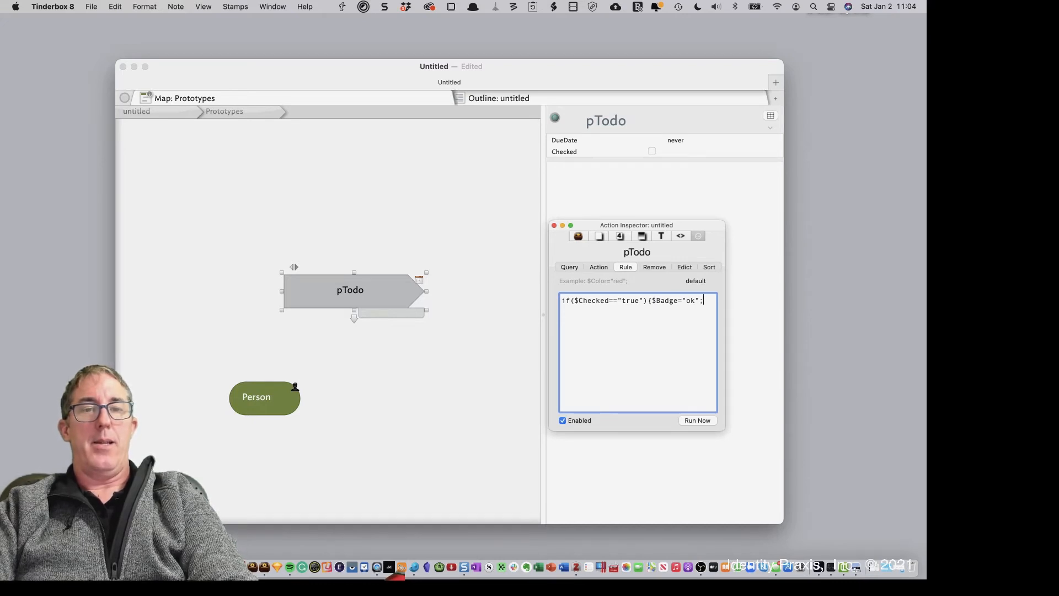
pyautogui.write(';} else')
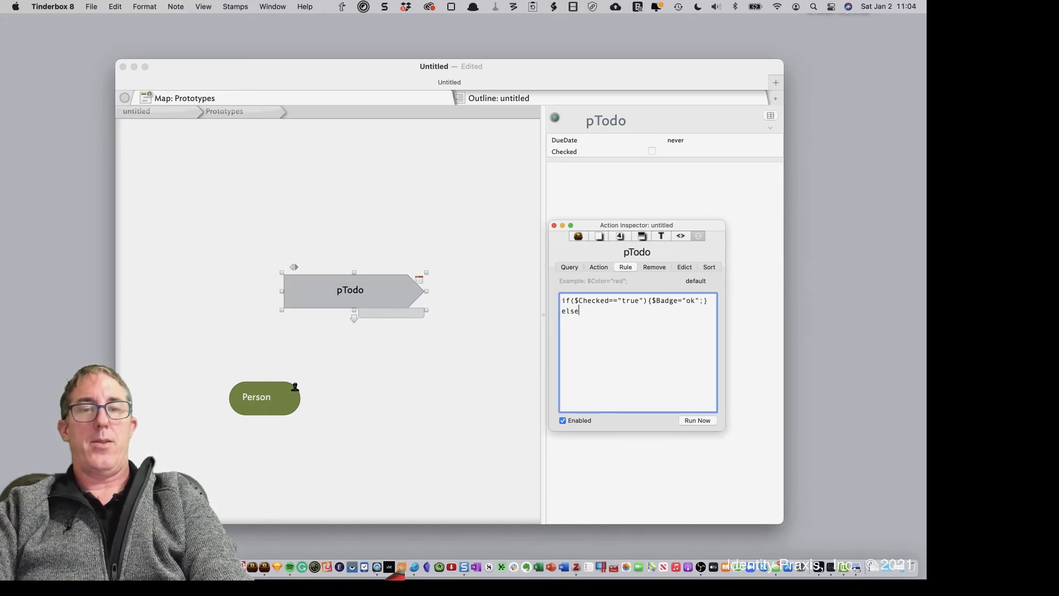
# Complete the rule's else branch with {$Badge="calendar";} and return focus to the map.
pyautogui.write('(')
pyautogui.press('BackSpace')
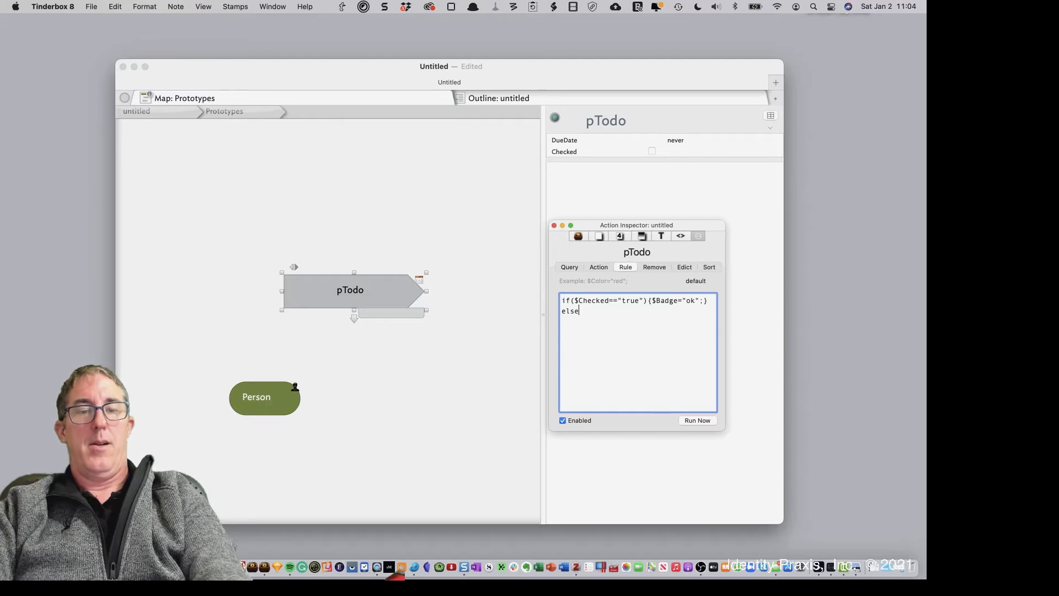
pyautogui.write('{$')
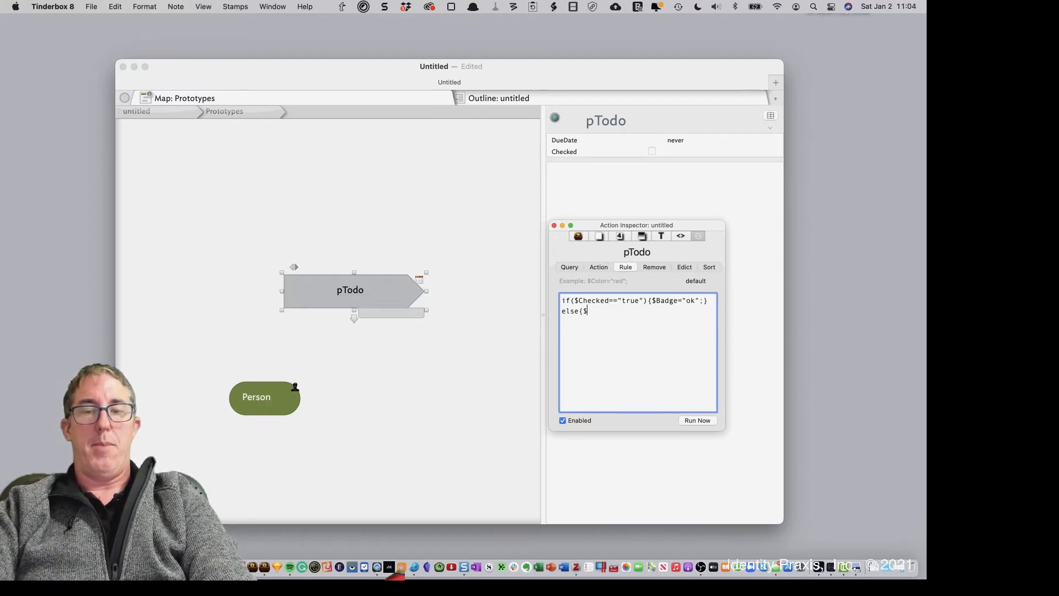
pyautogui.write('Bad')
pyautogui.press('Return')
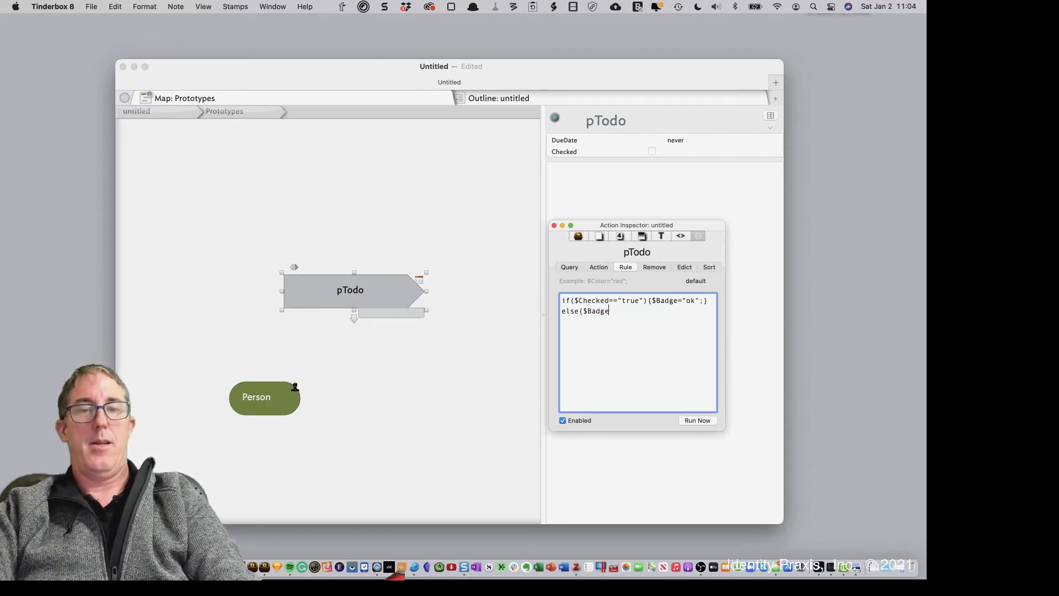
pyautogui.write('="')
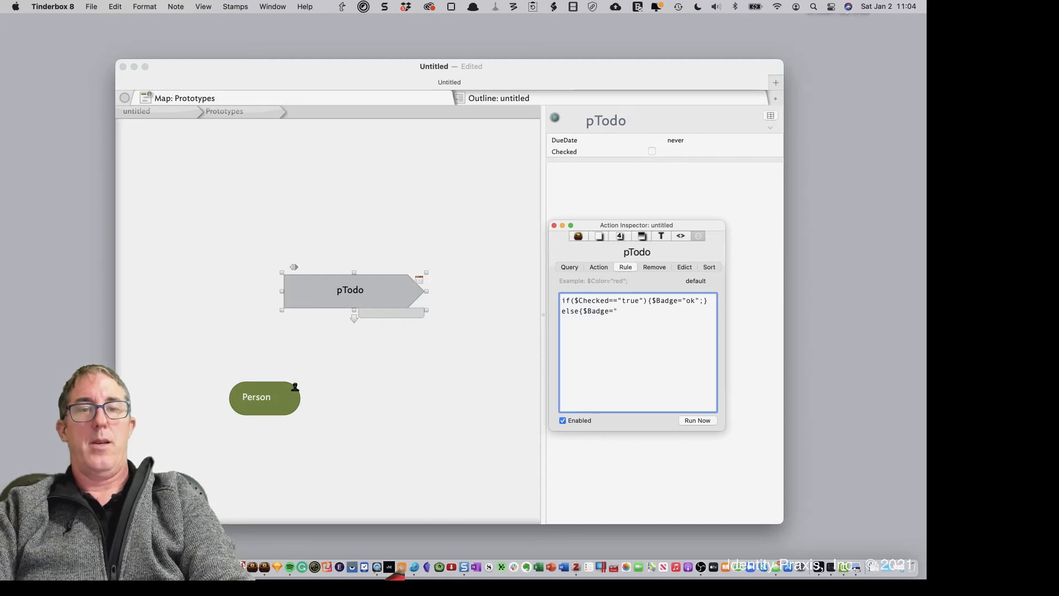
pyautogui.write('calendar"')
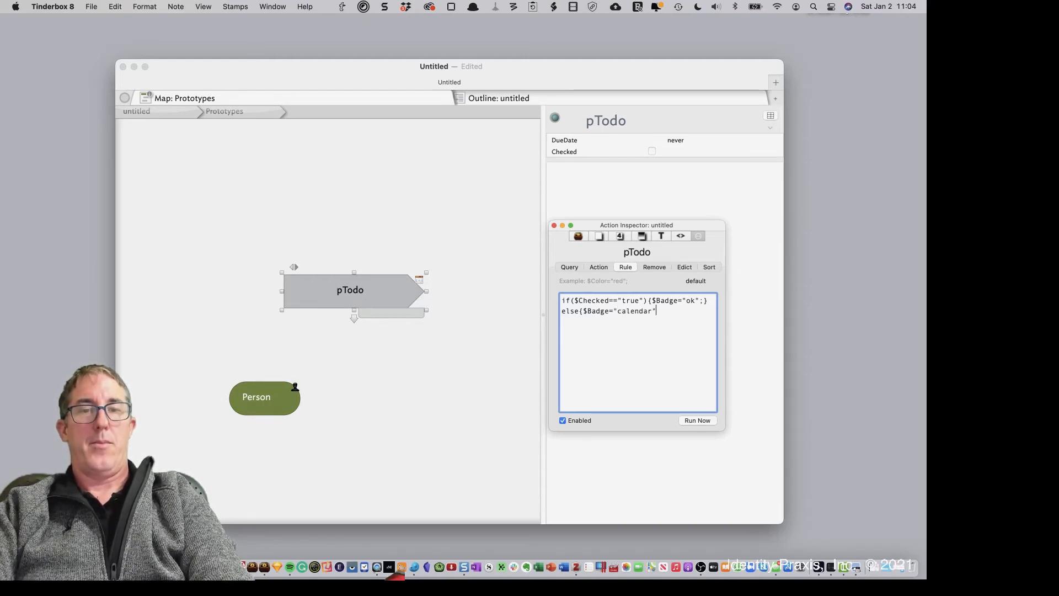
pyautogui.write(';}')
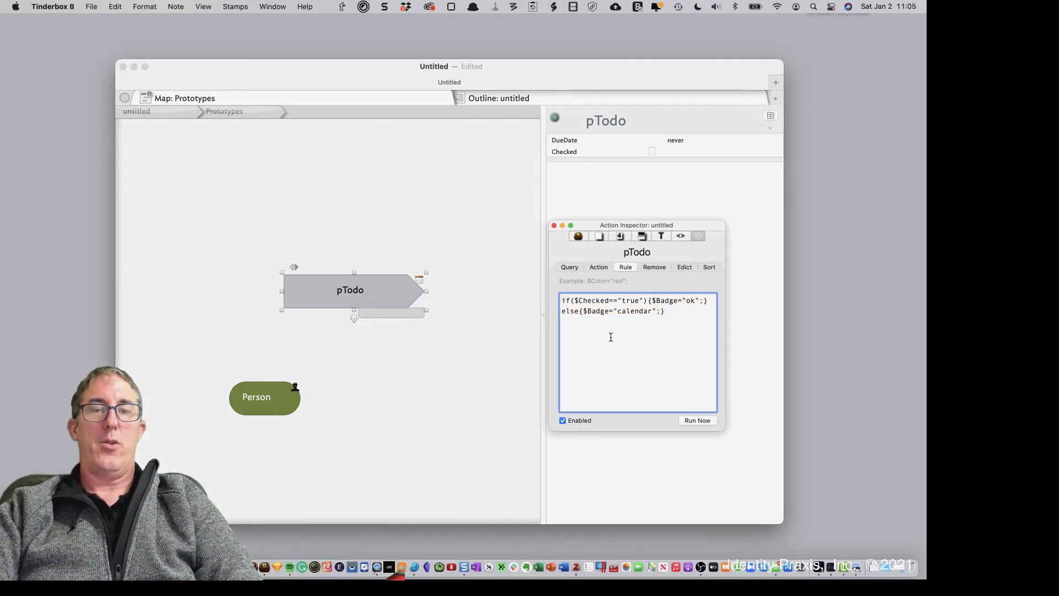
pyautogui.click(615, 321)
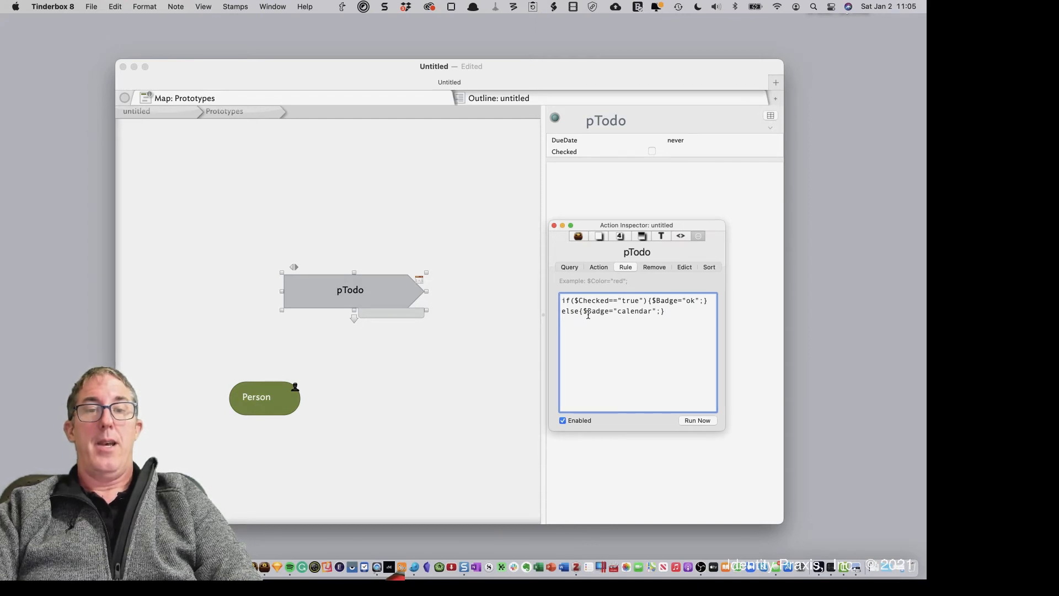
pyautogui.click(462, 260)
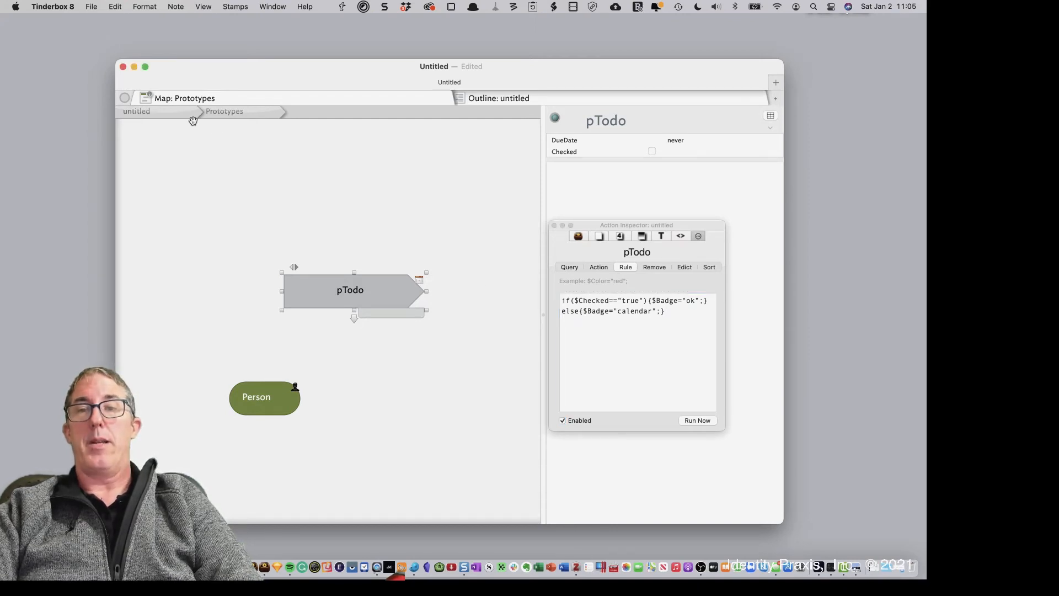
# Return to the top-level map and create a note named "ToDo to show rule" between the agent and Prototypes.
pyautogui.click(190, 113)
pyautogui.doubleClick(313, 248)
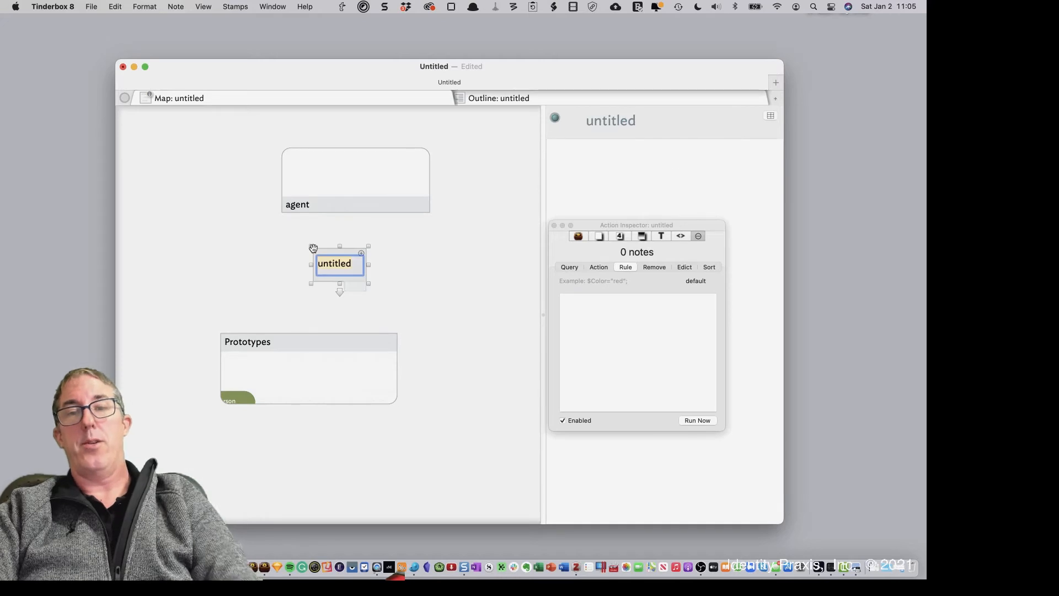
pyautogui.write('ToDo ')
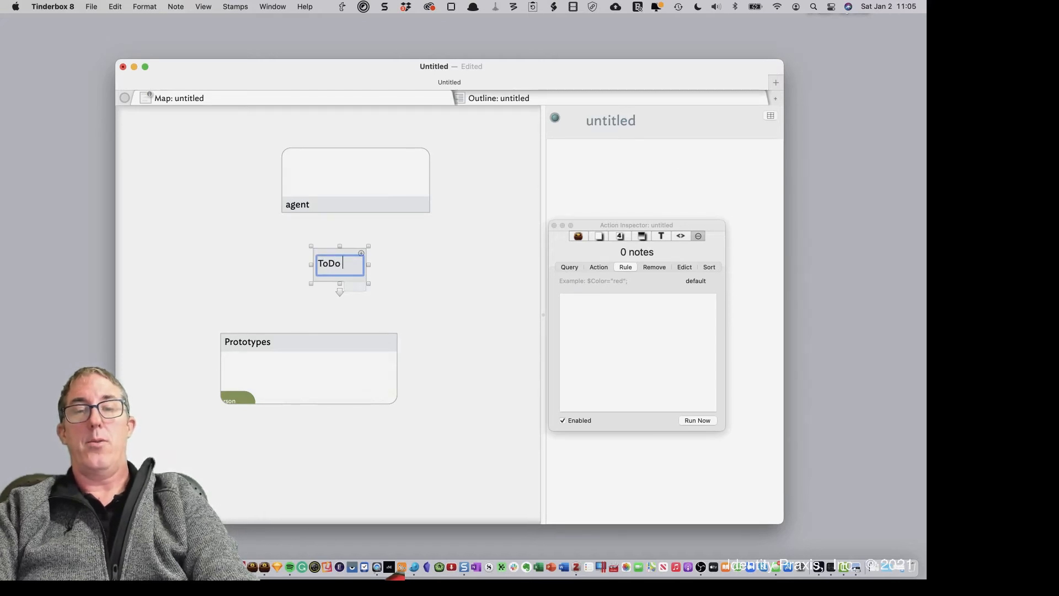
pyautogui.write('to show r')
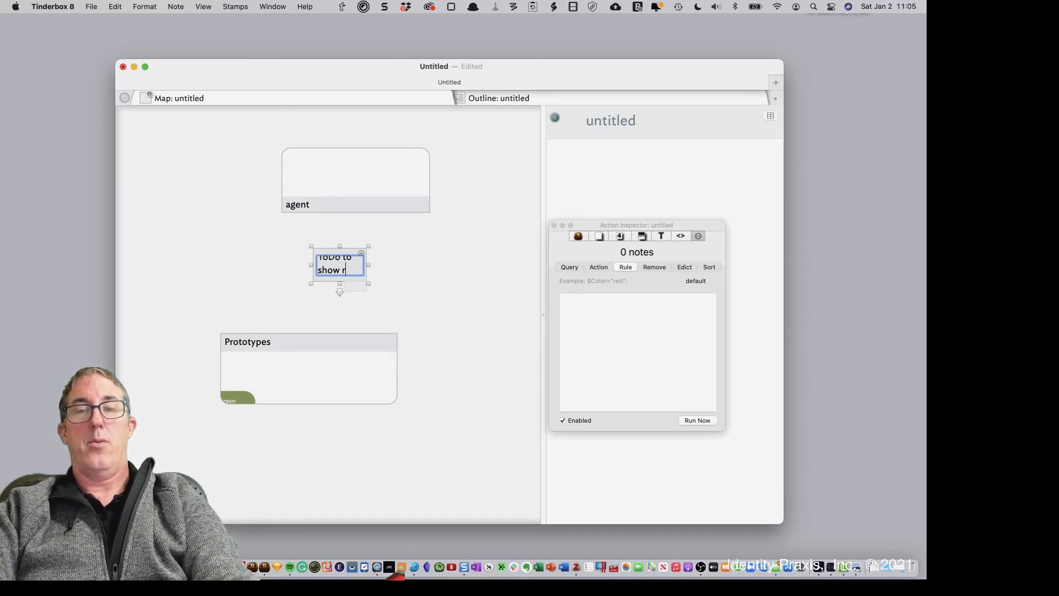
pyautogui.write('ule')
pyautogui.press('Return')
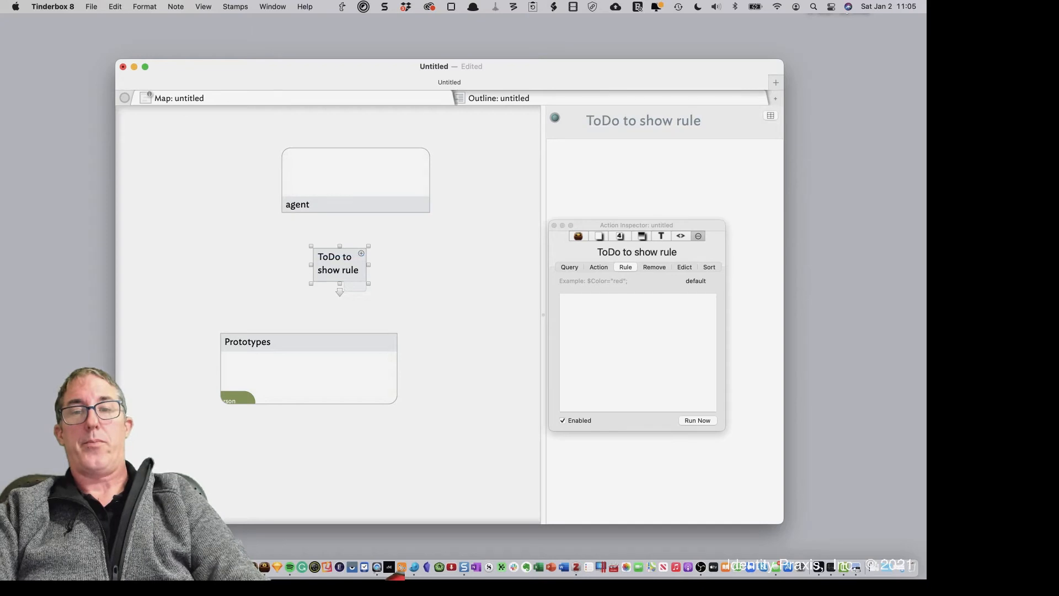
# Apply the pTodo prototype to the "ToDo to show rule" note and move the note slightly to the right.
pyautogui.click(355, 286)
pyautogui.click(379, 324)
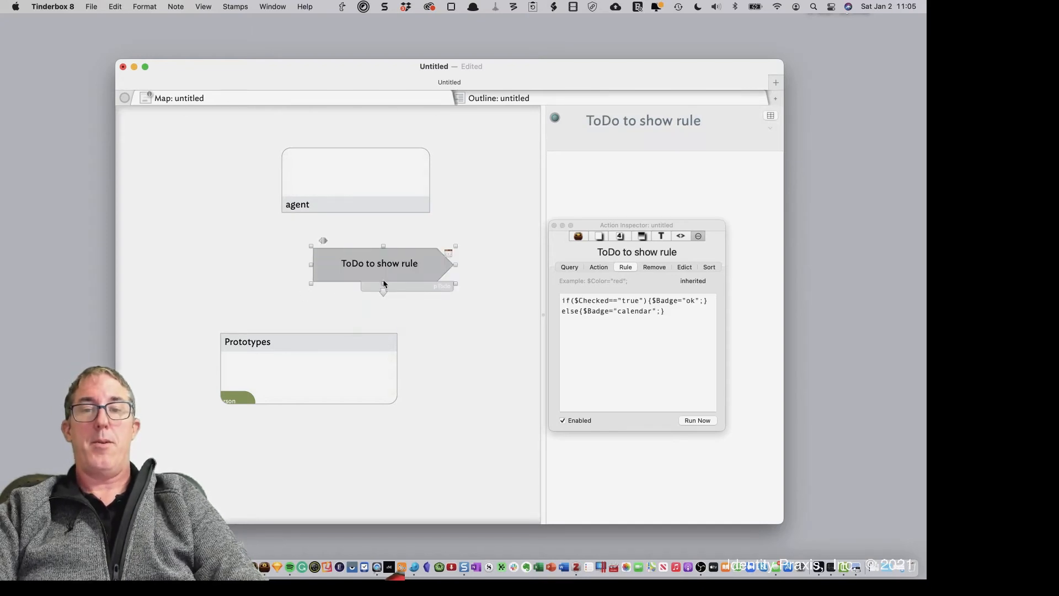
pyautogui.moveTo(384, 284)
pyautogui.mouseDown()
pyautogui.moveTo(407, 272)
pyautogui.moveTo(400, 280)
pyautogui.mouseUp()
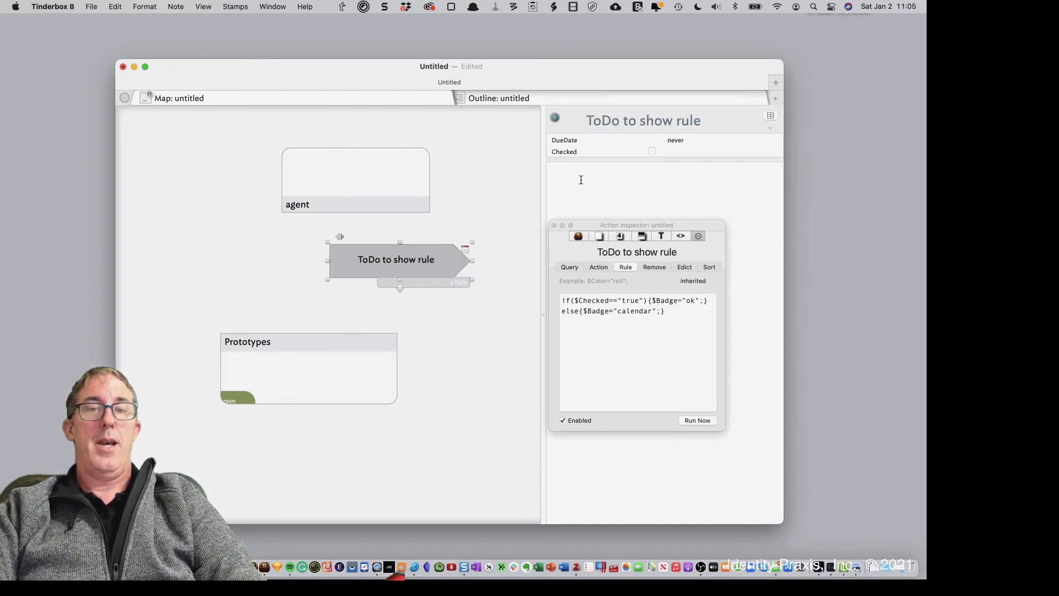
# Mark the "ToDo to show rule" note as Checked and update the agents immediately.
pyautogui.click(652, 151)
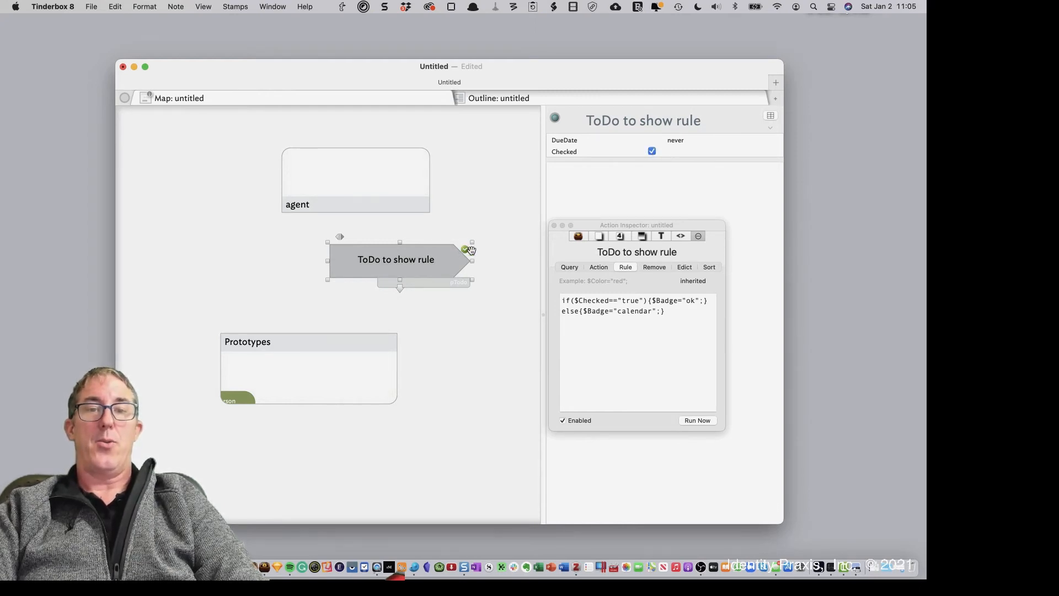
pyautogui.click(92, 3)
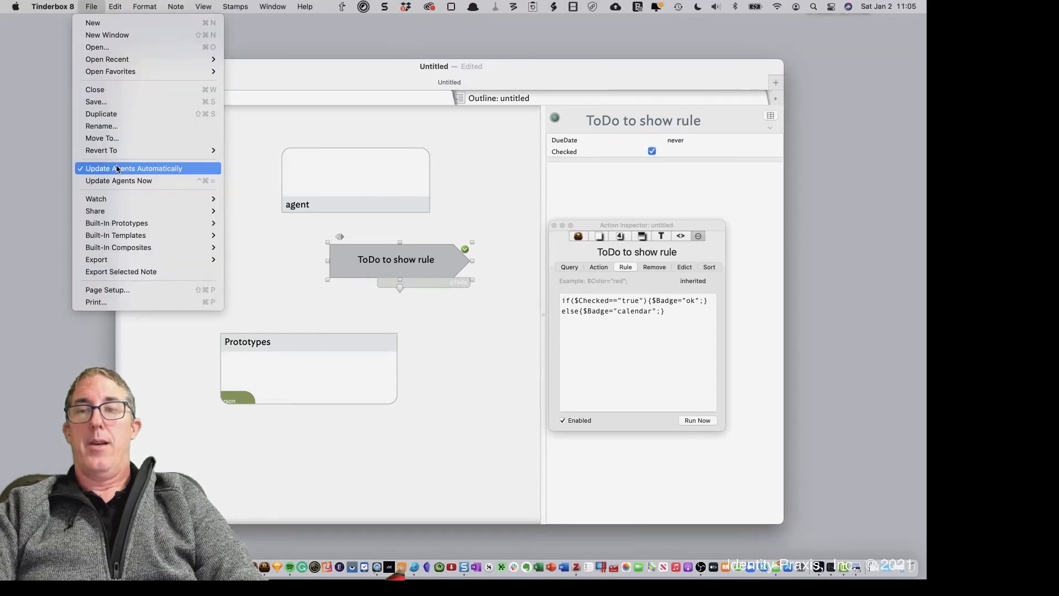
pyautogui.click(121, 181)
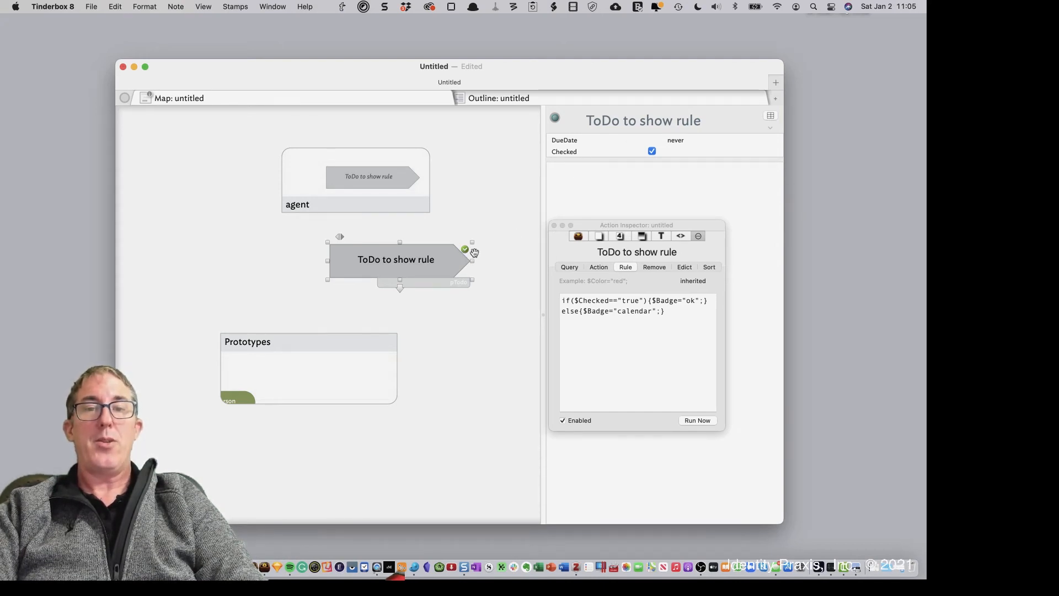
# Set the DueDate of the "ToDo to show rule" note to 1/2/21 3:00 PM.
pyautogui.click(671, 139)
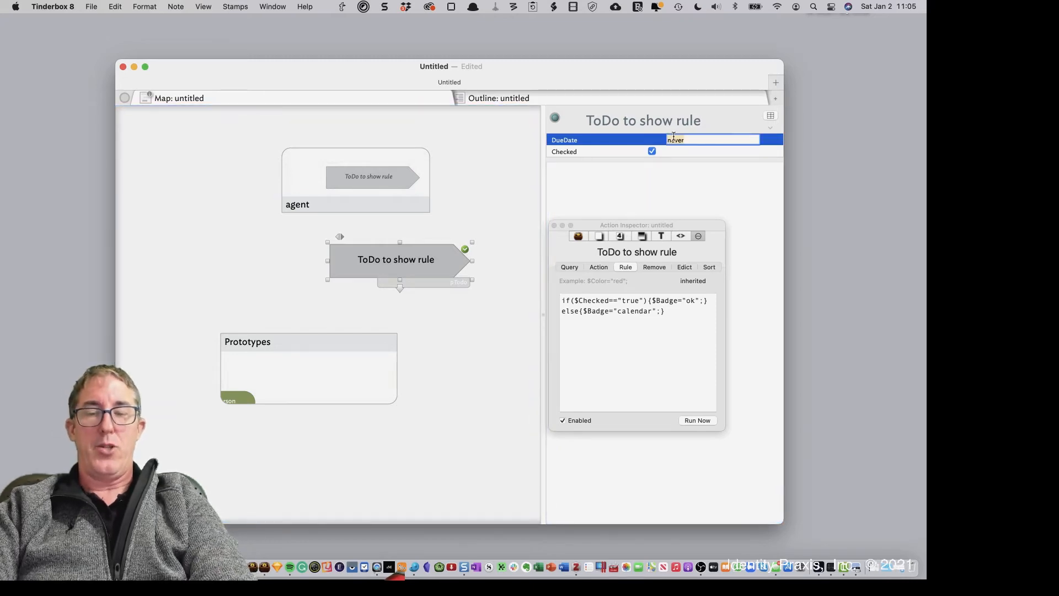
pyautogui.write('1/2/')
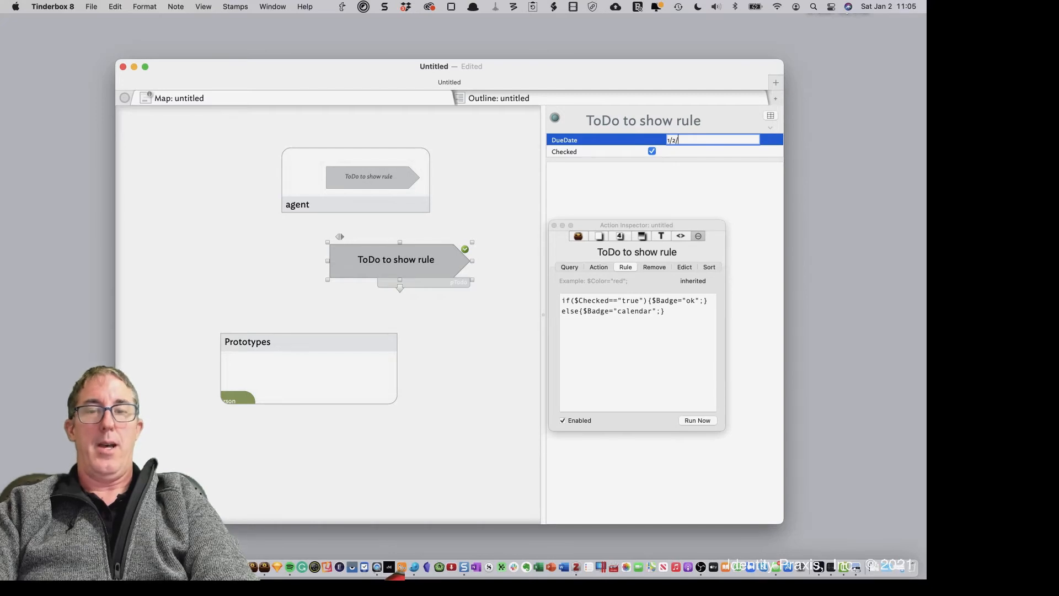
pyautogui.write('21 3:00')
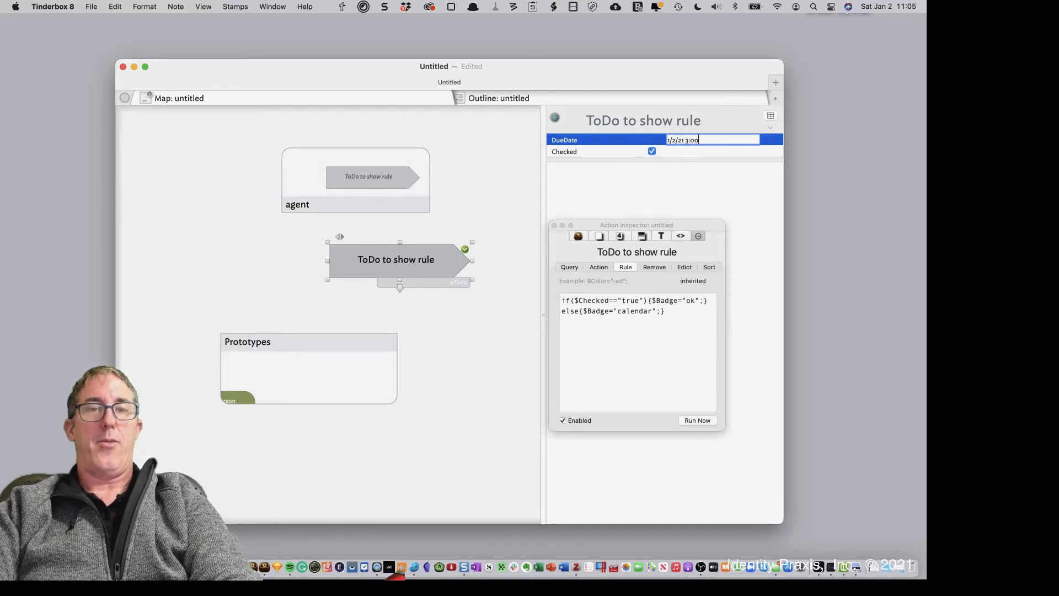
pyautogui.write(' PM')
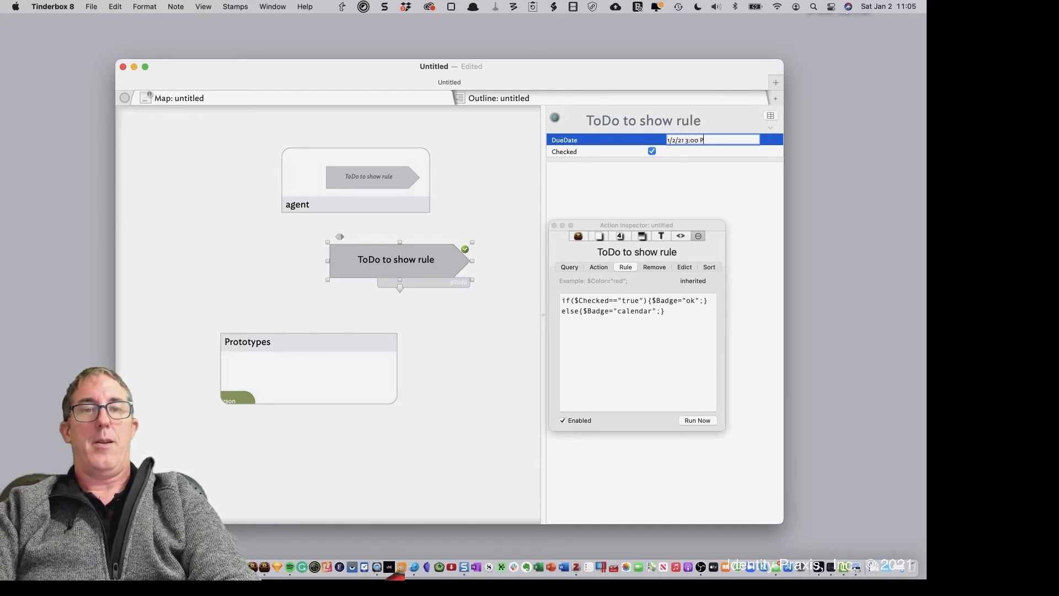
pyautogui.press('Tab')
pyautogui.click(709, 175)
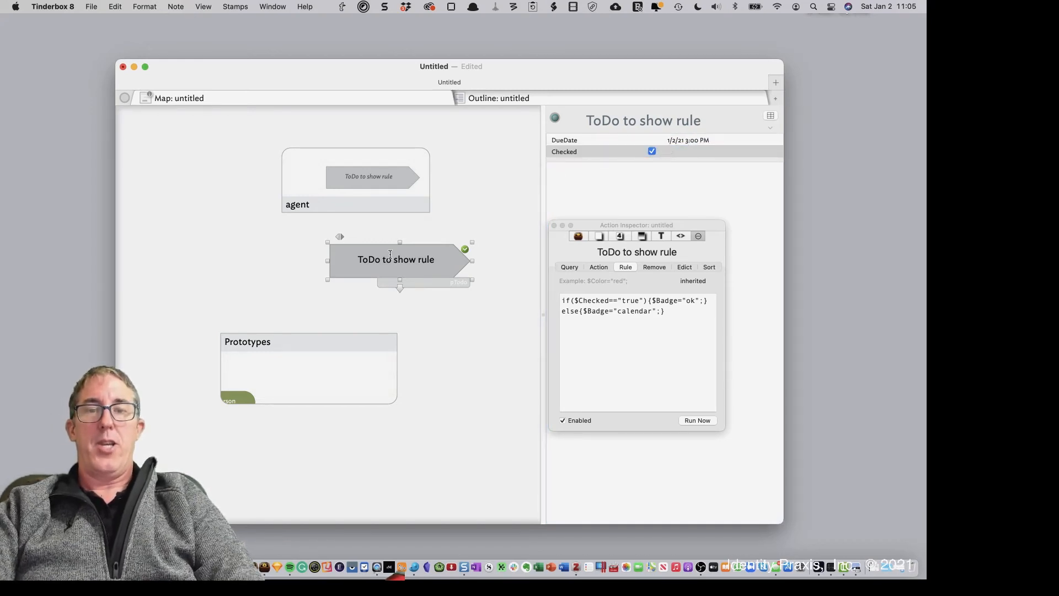
# Clear the Checked attribute of the "ToDo to show rule" note and return focus to the map.
pyautogui.click(652, 151)
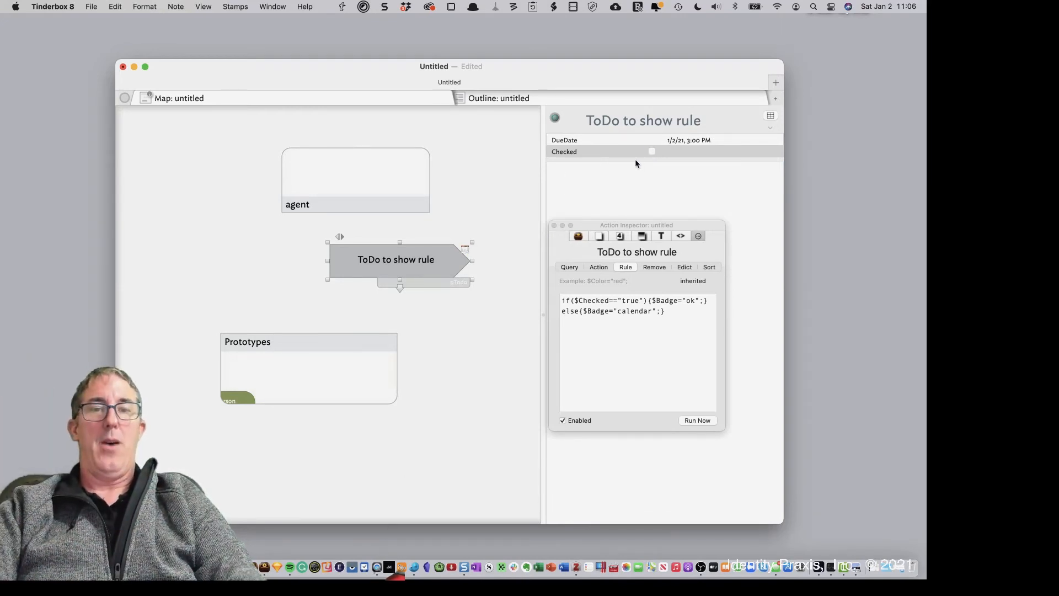
pyautogui.click(621, 326)
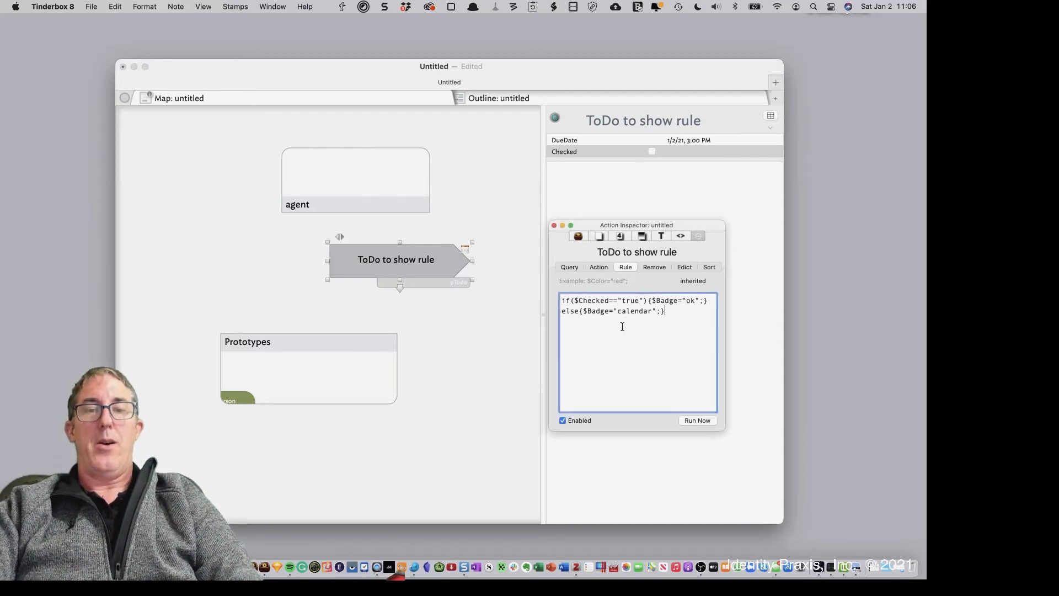
pyautogui.click(453, 299)
# Inside the Prototypes container, move pTodo's code if($Checked=="true"){$Badge="ok";} else{$Badge="calendar";} from its rule to its edict.
pyautogui.doubleClick(312, 348)
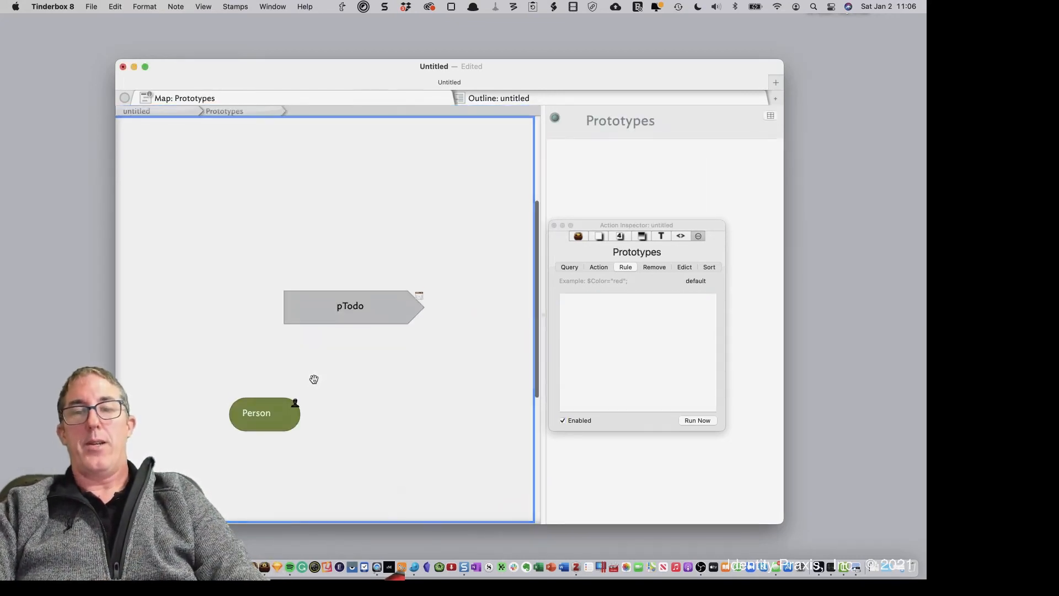
pyautogui.click(342, 307)
pyautogui.click(659, 300)
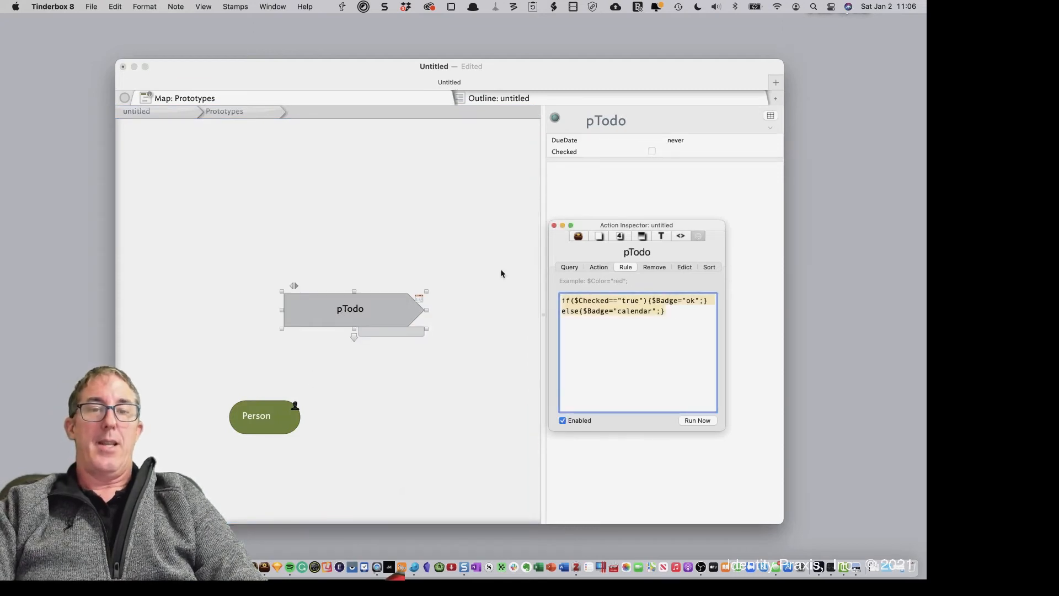
pyautogui.press('BackSpace')
pyautogui.click(684, 267)
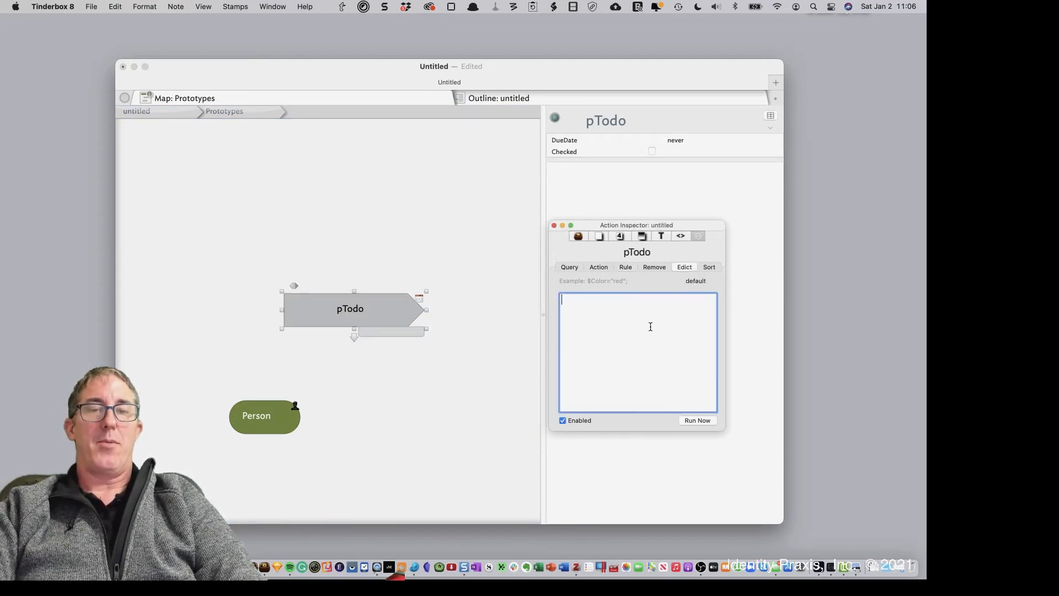
pyautogui.write('if($Checked=="true"){$Badge="ok";} else{$Badge="calendar";}')
pyautogui.press('super+a')
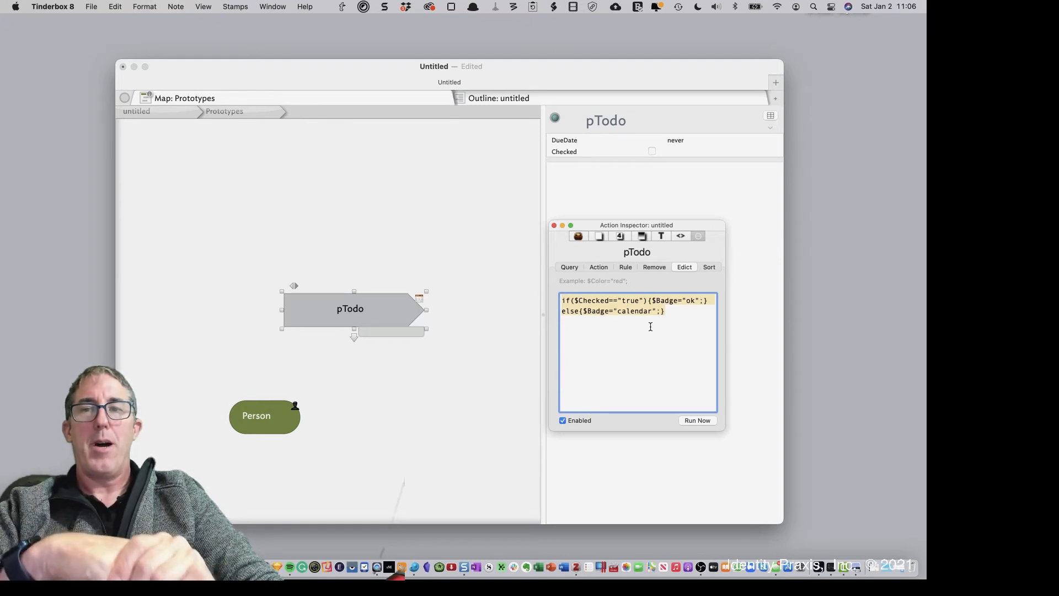
pyautogui.click(649, 331)
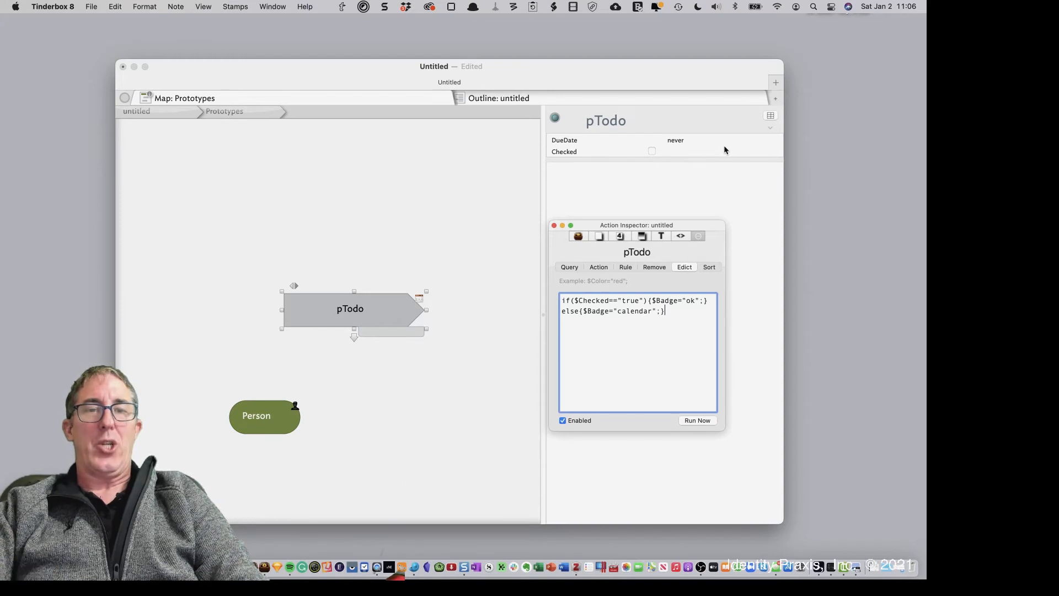
# Add EndDate to pTodo's displayed attributes and place it between DueDate and Checked.
pyautogui.click(704, 121)
pyautogui.click(771, 116)
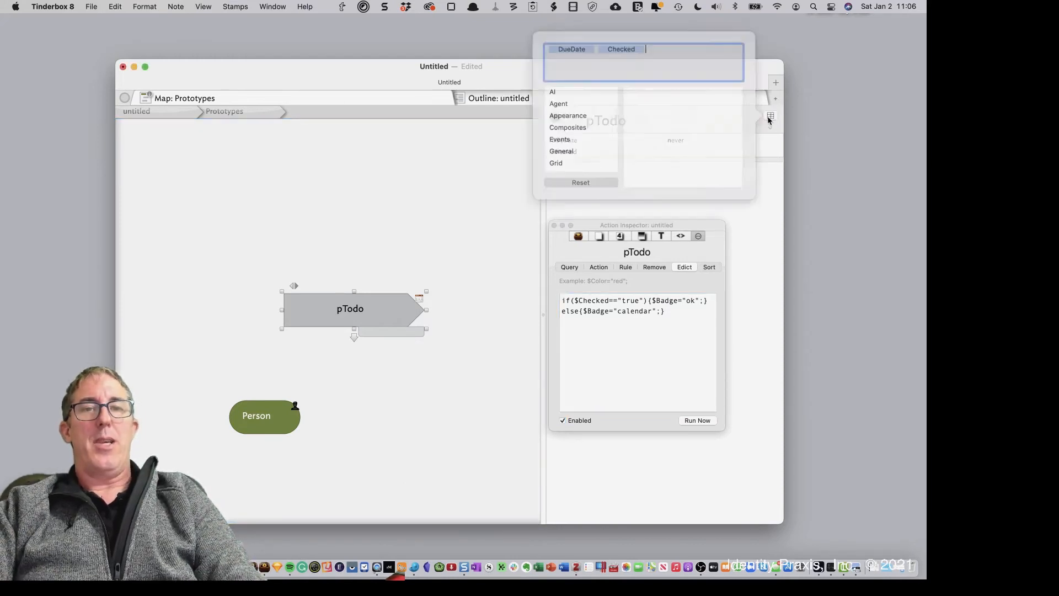
pyautogui.write('Ed')
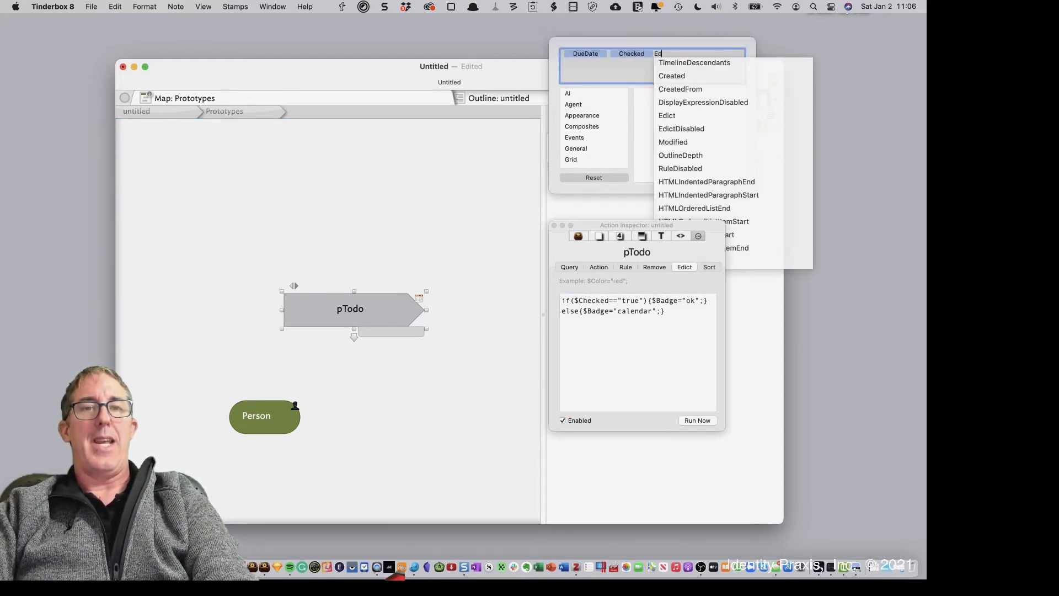
pyautogui.press('BackSpace')
pyautogui.write('nd')
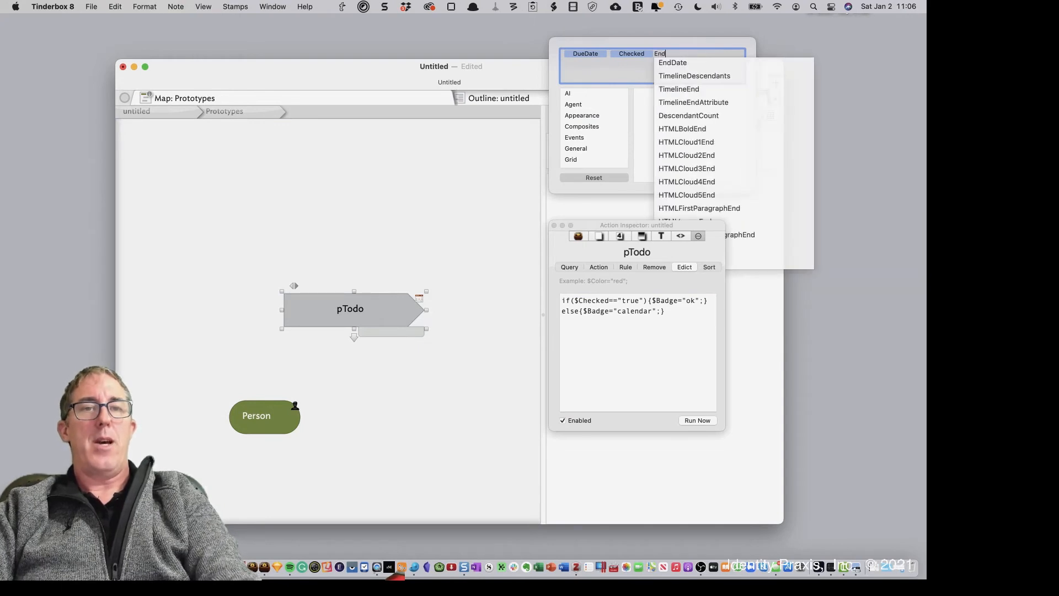
pyautogui.press('Down')
pyautogui.press('Return')
pyautogui.click(743, 231)
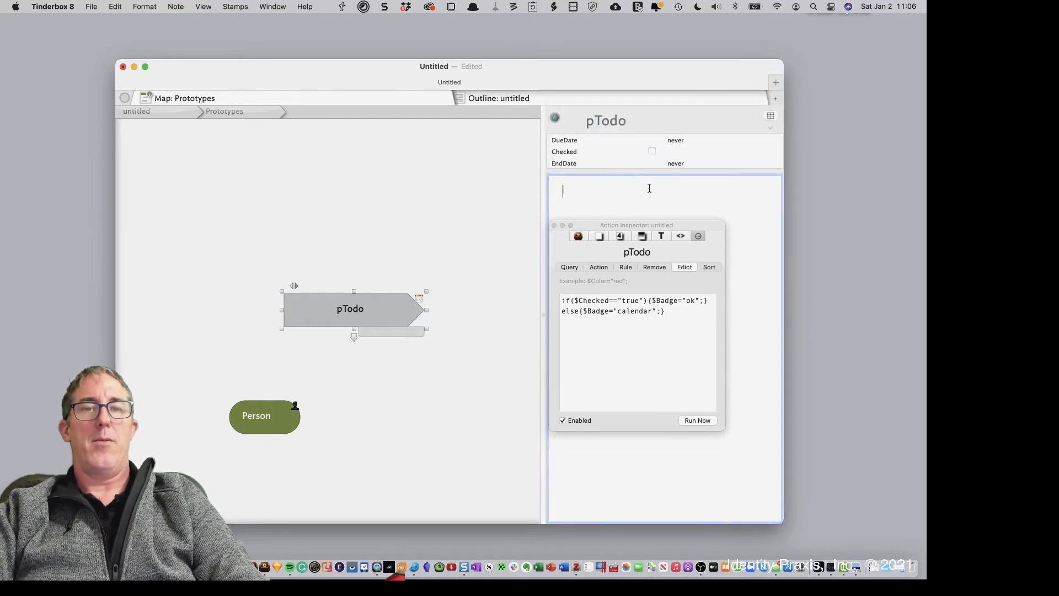
pyautogui.click(575, 162)
pyautogui.moveTo(575, 162); pyautogui.dragTo(589, 149)
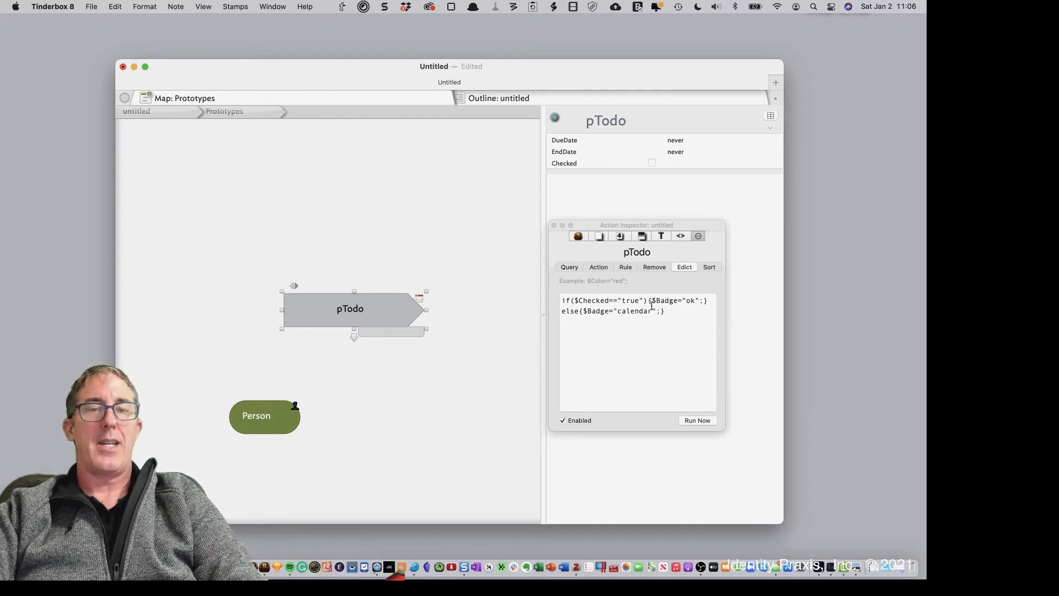
# Add $EndDate="today"; after the "ok" badge assignment in the if branch of pTodo's edict.
pyautogui.click(574, 304)
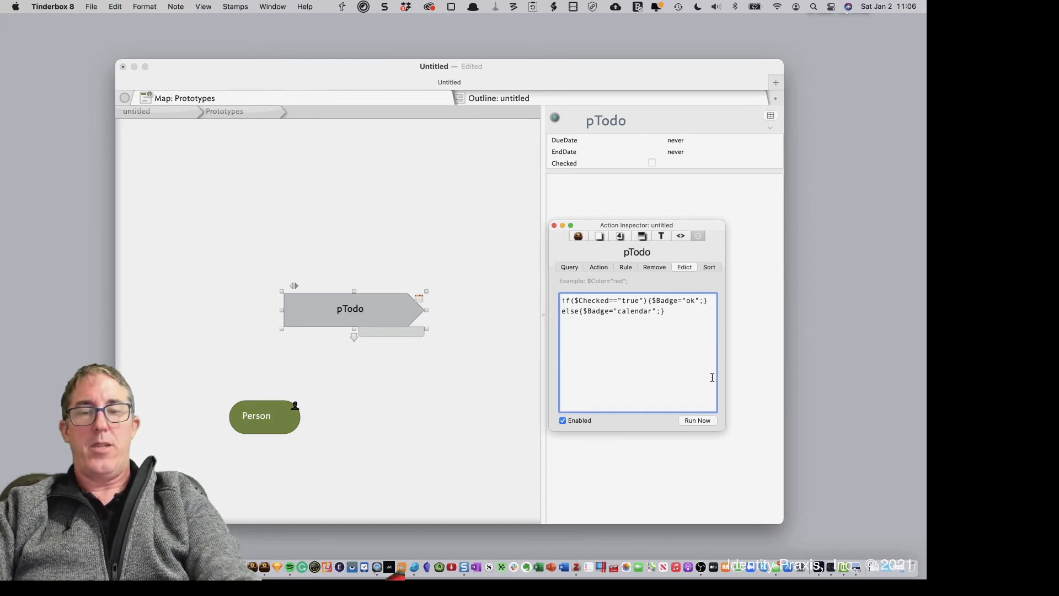
pyautogui.write('$')
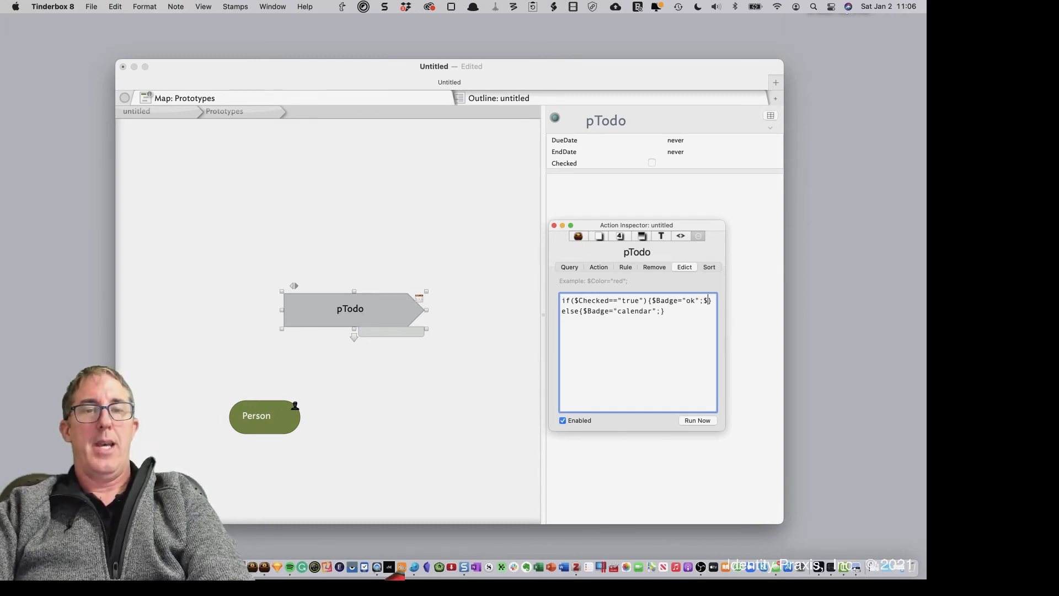
pyautogui.write('End')
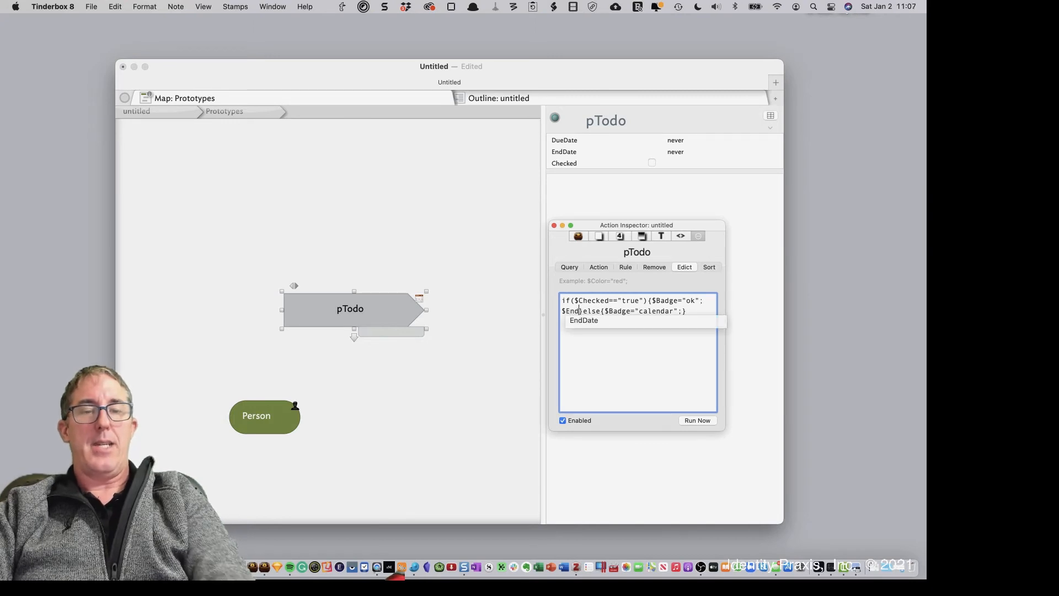
pyautogui.press('Down')
pyautogui.press('Return')
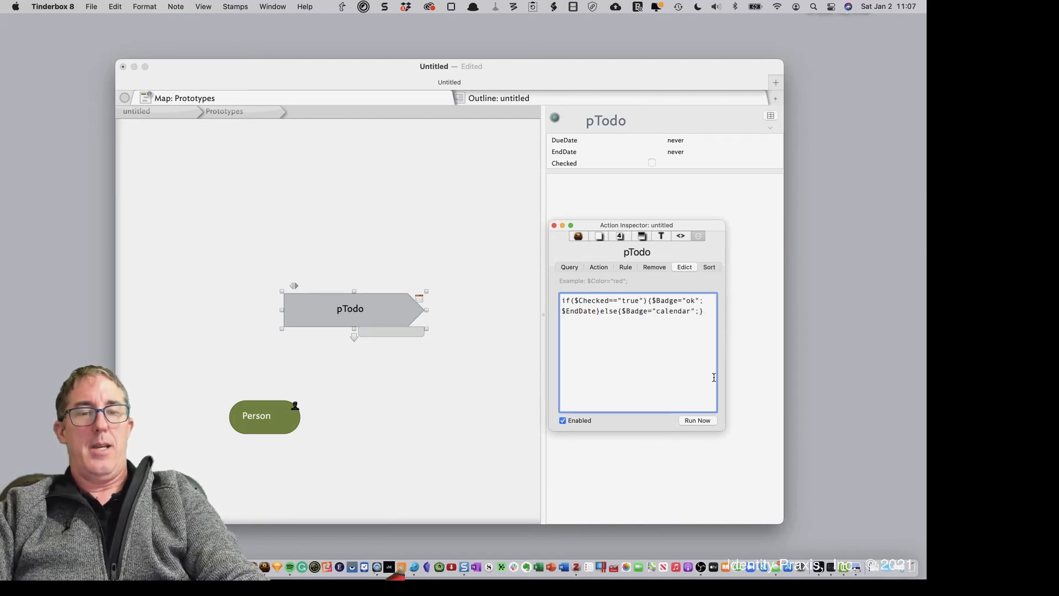
pyautogui.write('="')
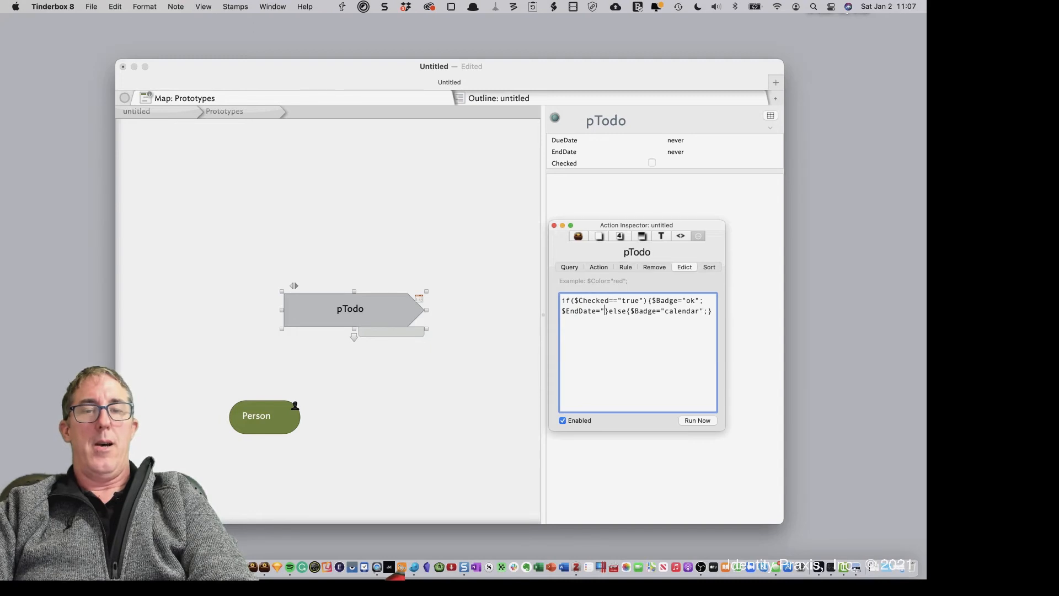
pyautogui.write('today')
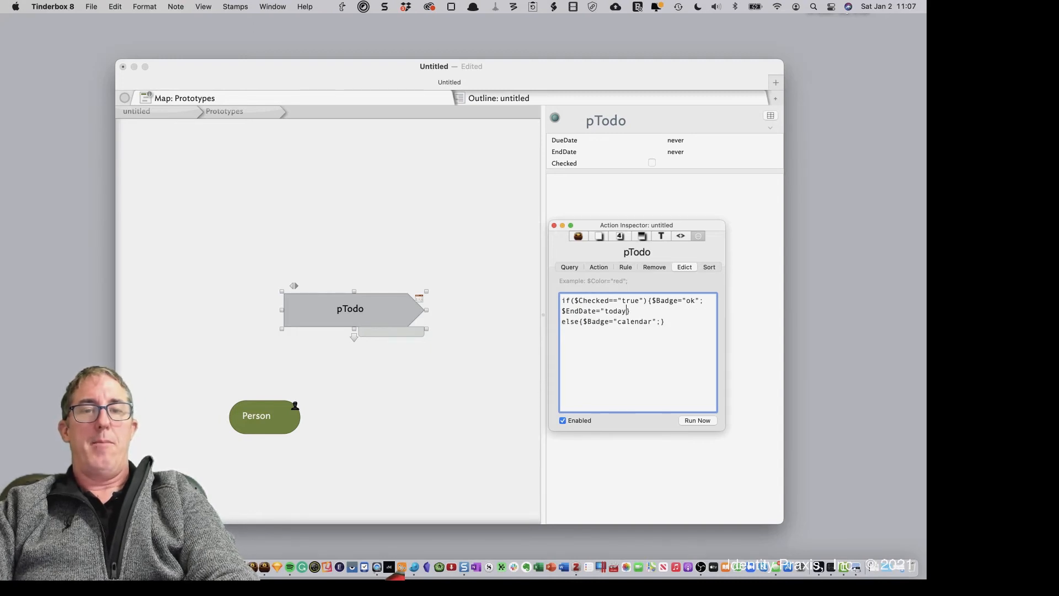
pyautogui.press('BackSpace')
pyautogui.press('BackSpace')
pyautogui.press('BackSpace')
pyautogui.press('BackSpace')
pyautogui.press('BackSpace')
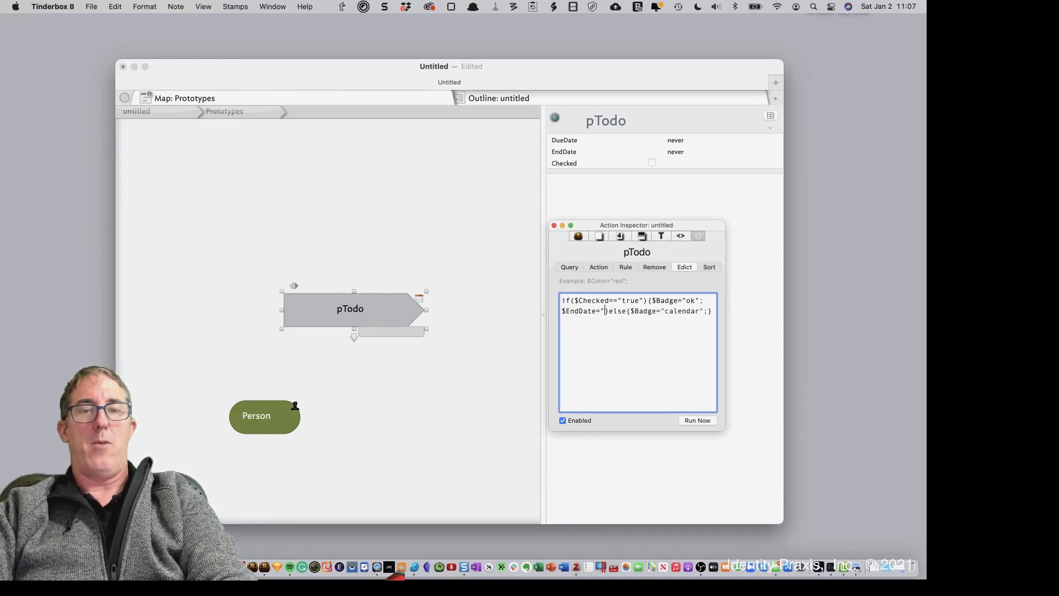
pyautogui.write('ndDate="now;')
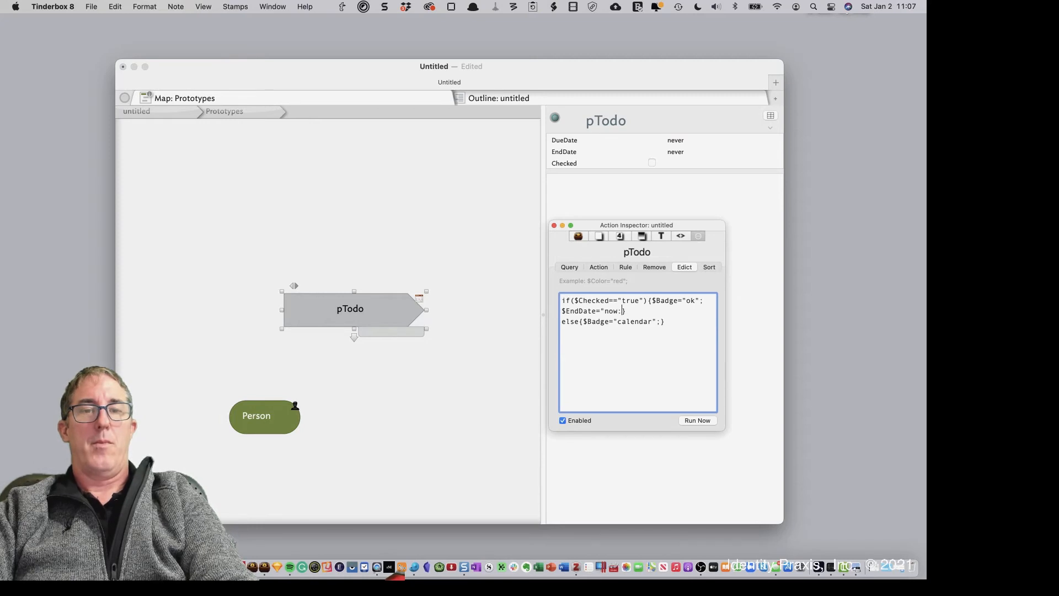
pyautogui.write('";')
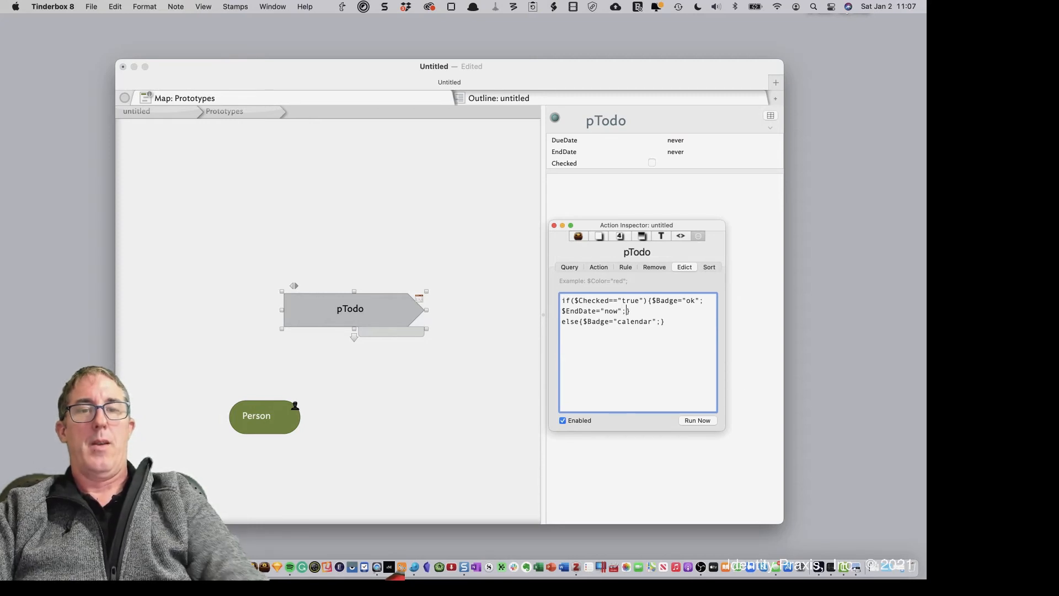
pyautogui.doubleClick(611, 309)
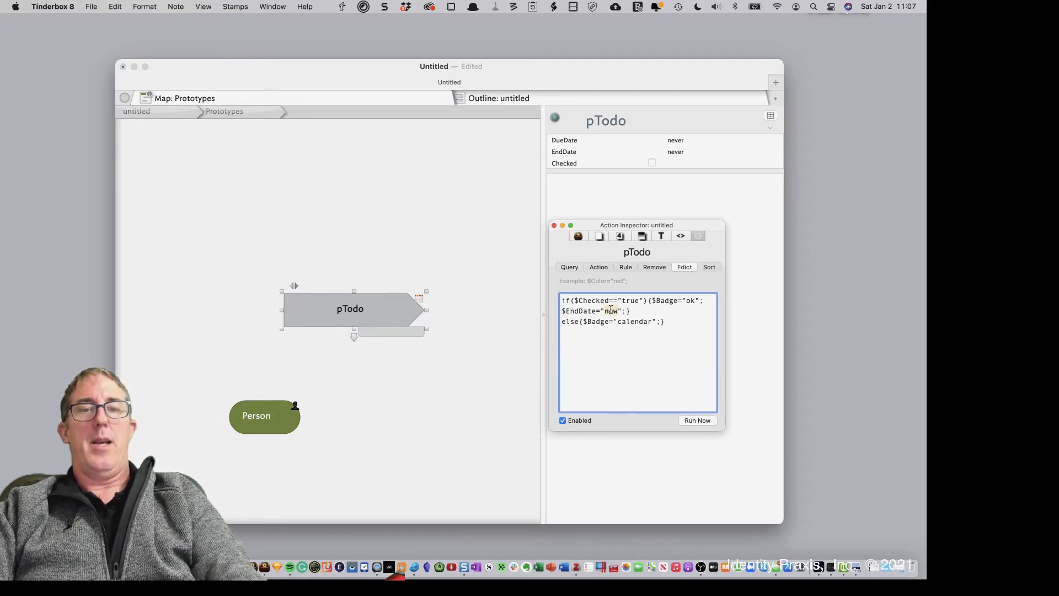
pyautogui.write('today')
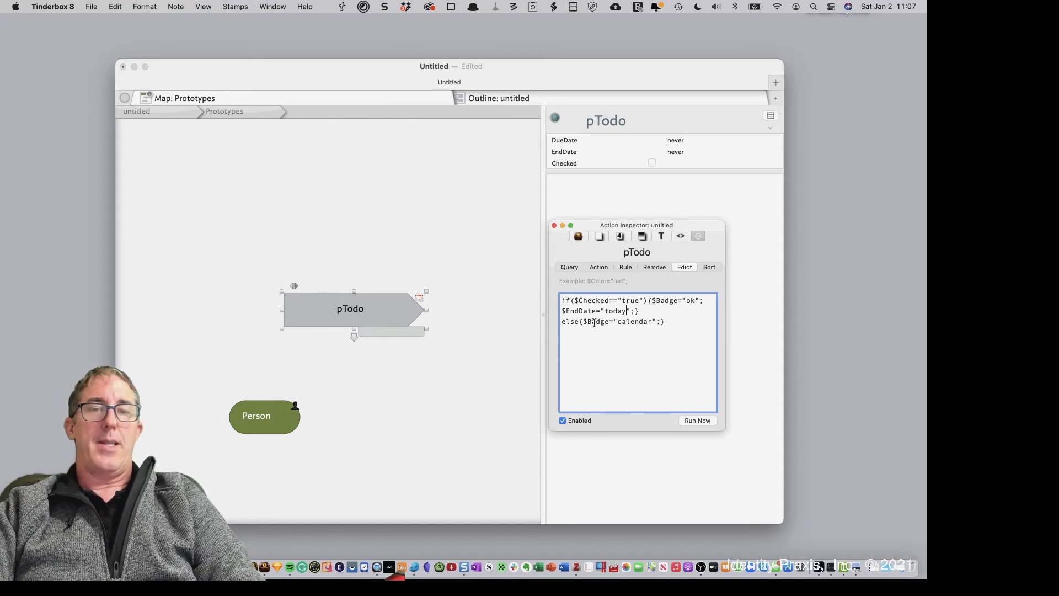
# Add $EndDate="never"; after the "calendar" badge assignment in the else branch of pTodo's edict.
pyautogui.click(659, 319)
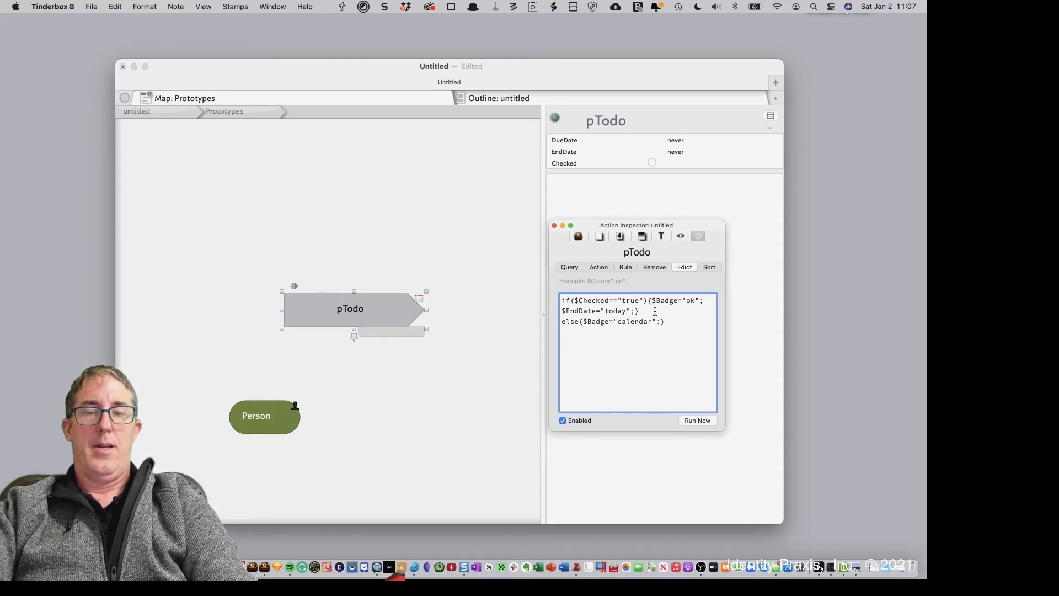
pyautogui.write('$E')
pyautogui.write('ndDate')
pyautogui.press('Down')
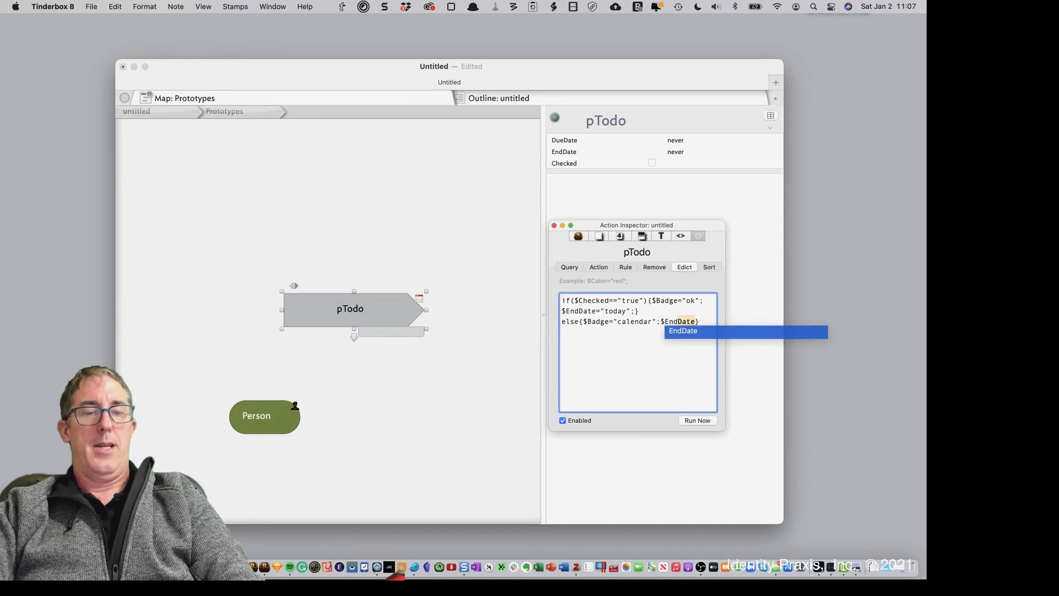
pyautogui.press('Return')
pyautogui.write('"')
pyautogui.press('BackSpace')
pyautogui.write('="')
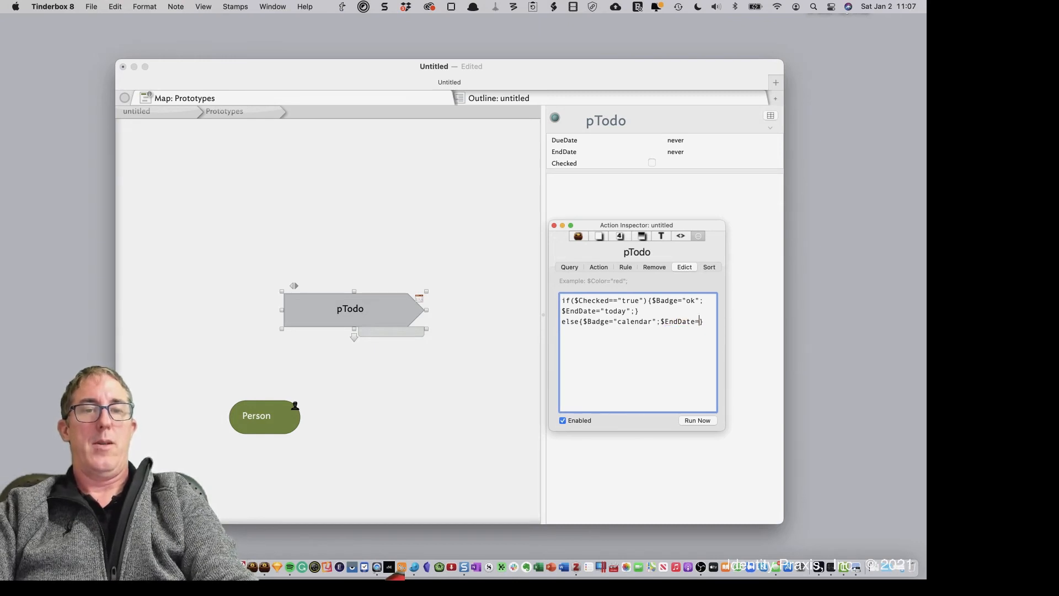
pyautogui.write('never')
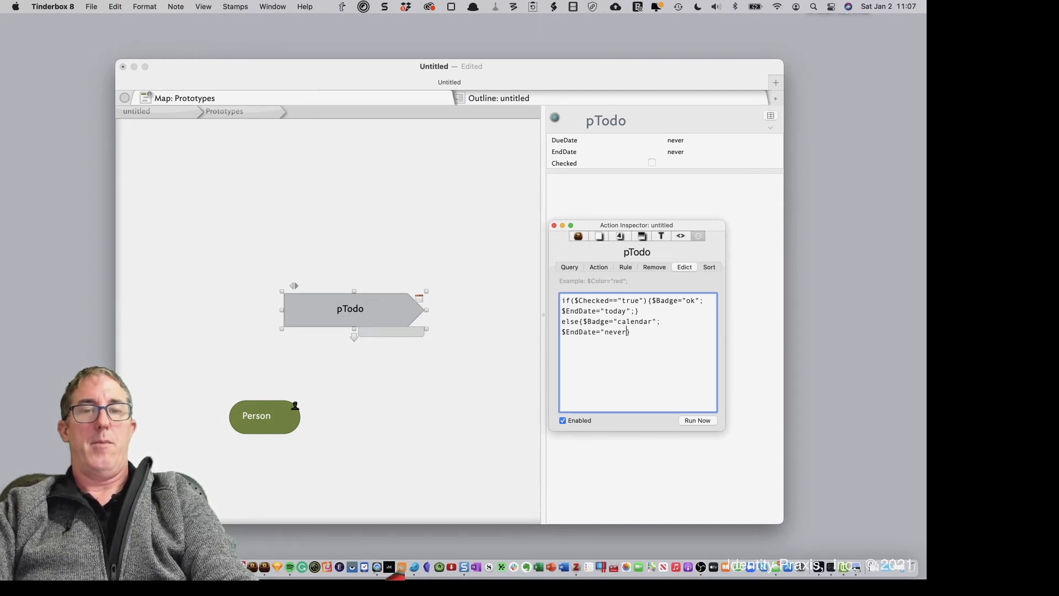
pyautogui.write('";')
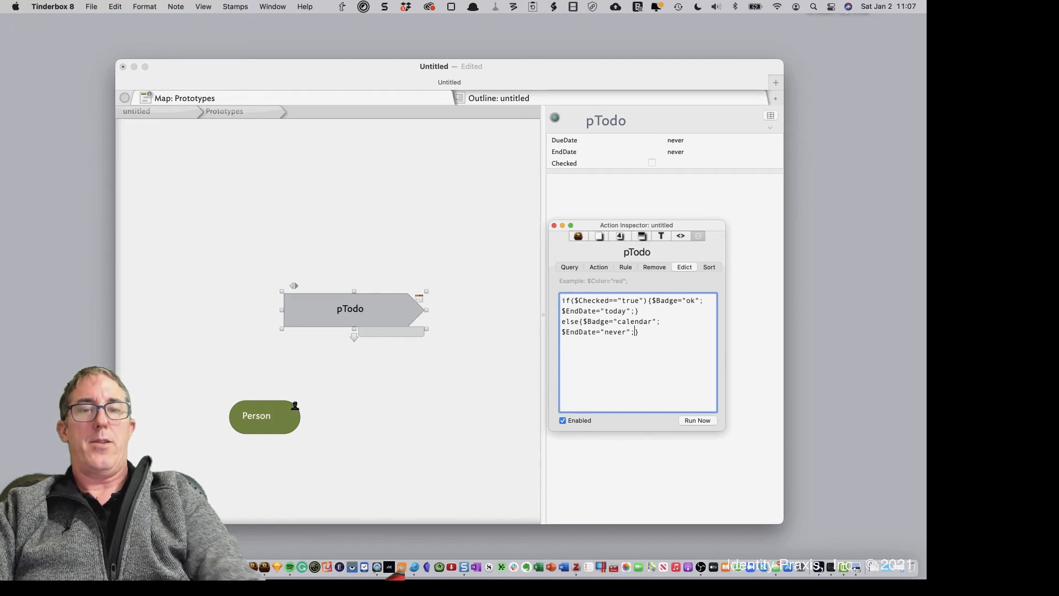
pyautogui.click(659, 324)
pyautogui.write(';')
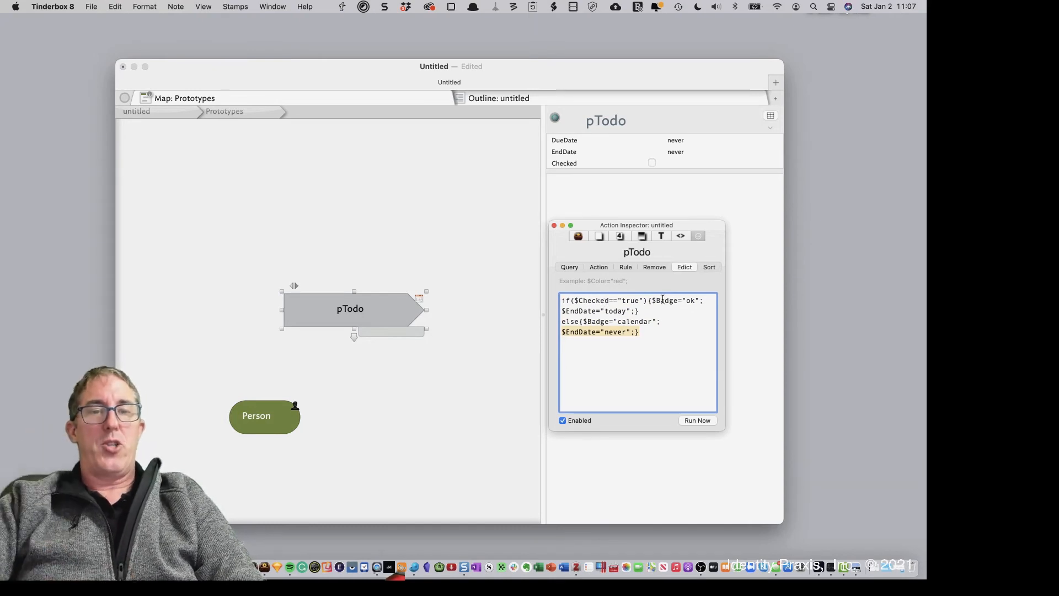
pyautogui.click(683, 300)
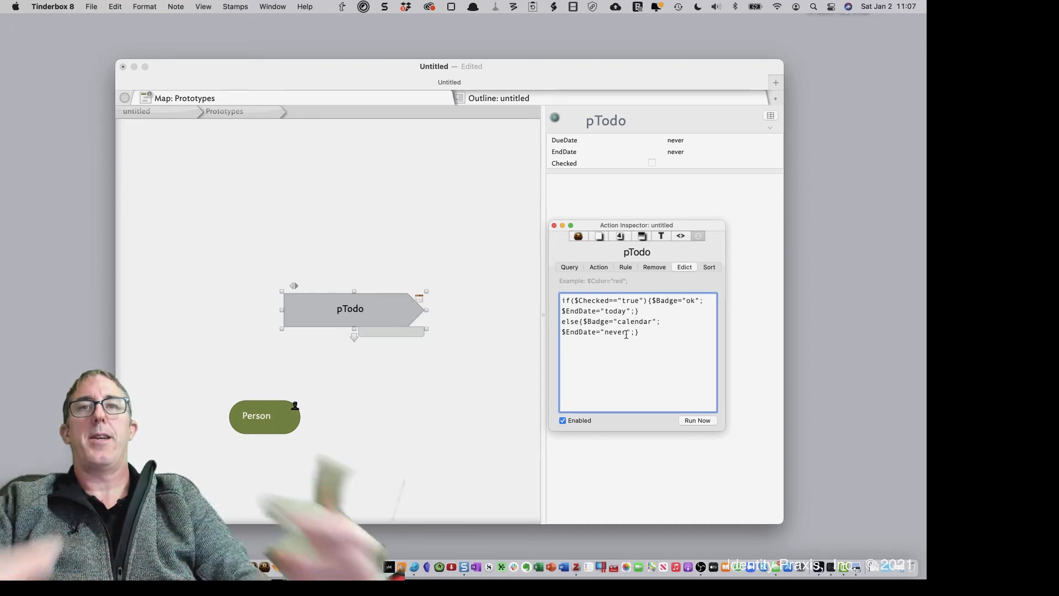
# Return to the top-level map and create a note named "here is a new ToDo" between the agent and the Prototypes container.
pyautogui.click(435, 254)
pyautogui.click(185, 110)
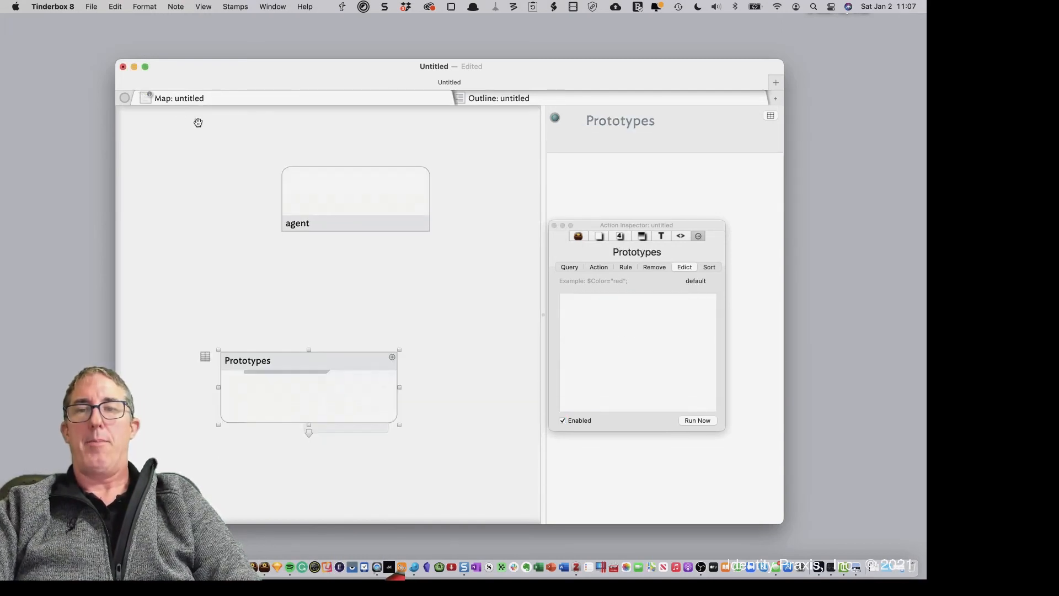
pyautogui.doubleClick(351, 265)
pyautogui.write('Tes')
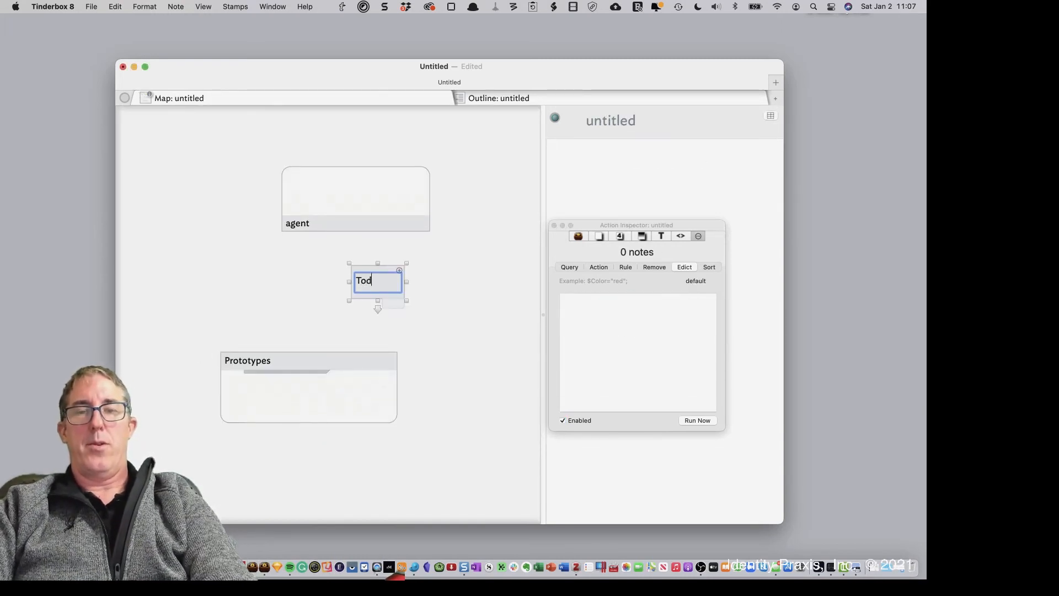
pyautogui.press('BackSpace')
pyautogui.press('BackSpace')
pyautogui.press('BackSpace')
pyautogui.write('here is a new ')
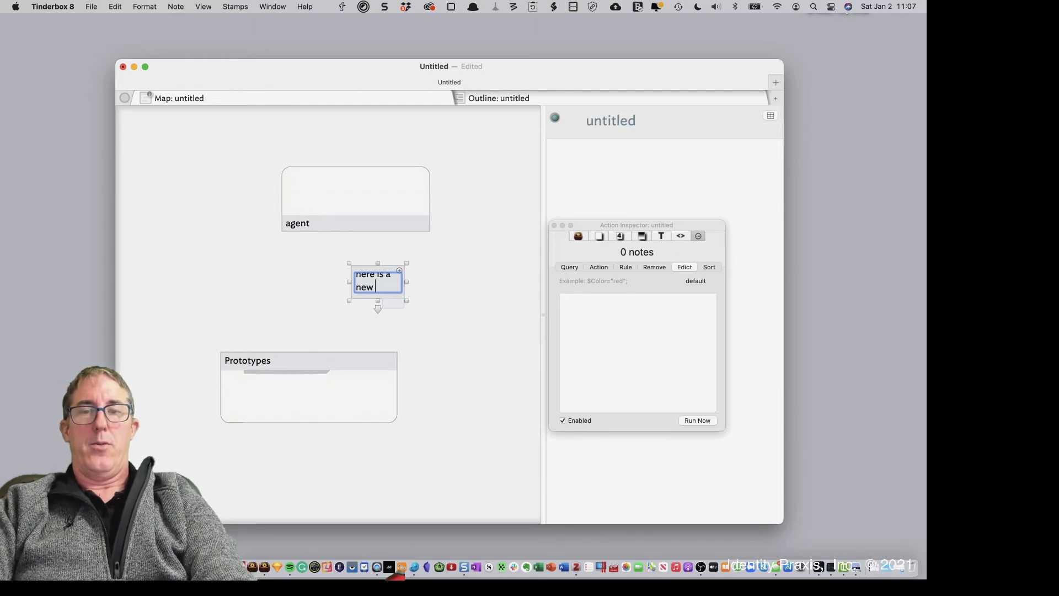
pyautogui.write('ToDo')
pyautogui.press('Return')
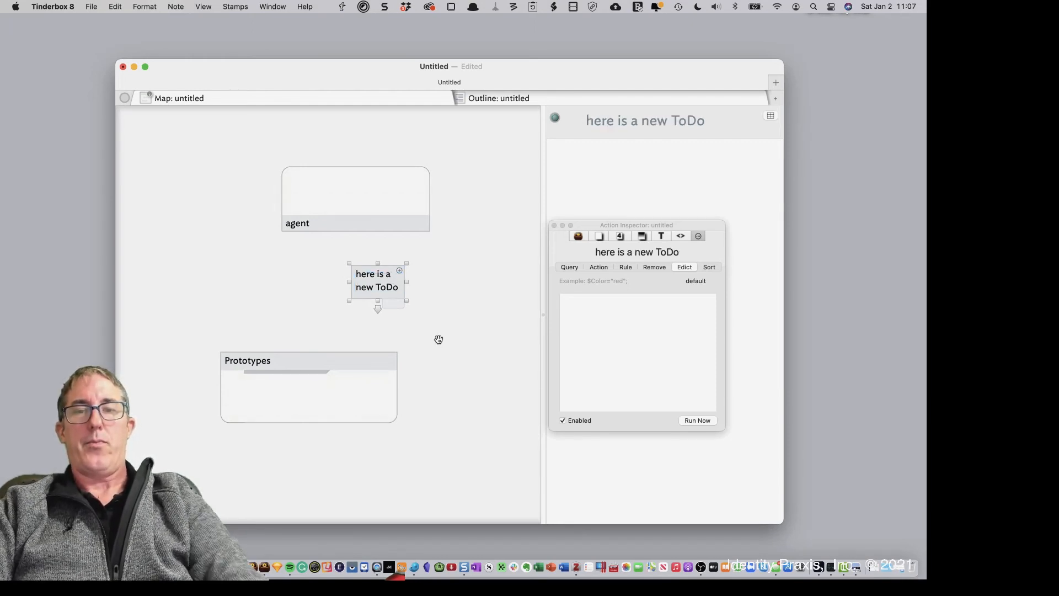
# Assign the pTodo prototype to the "here is a new ToDo" note.
pyautogui.click(397, 300)
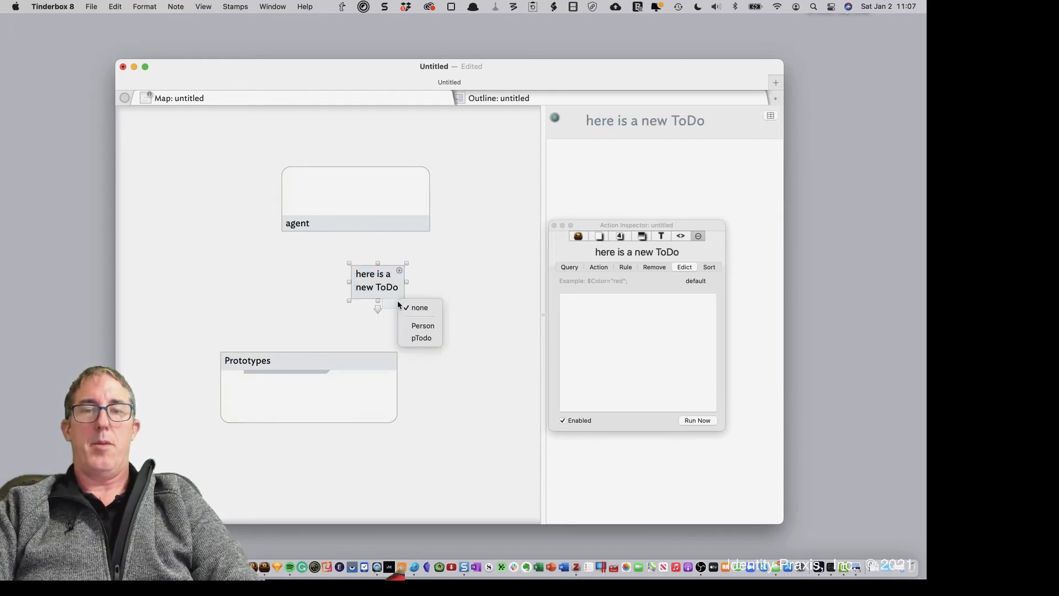
pyautogui.click(414, 338)
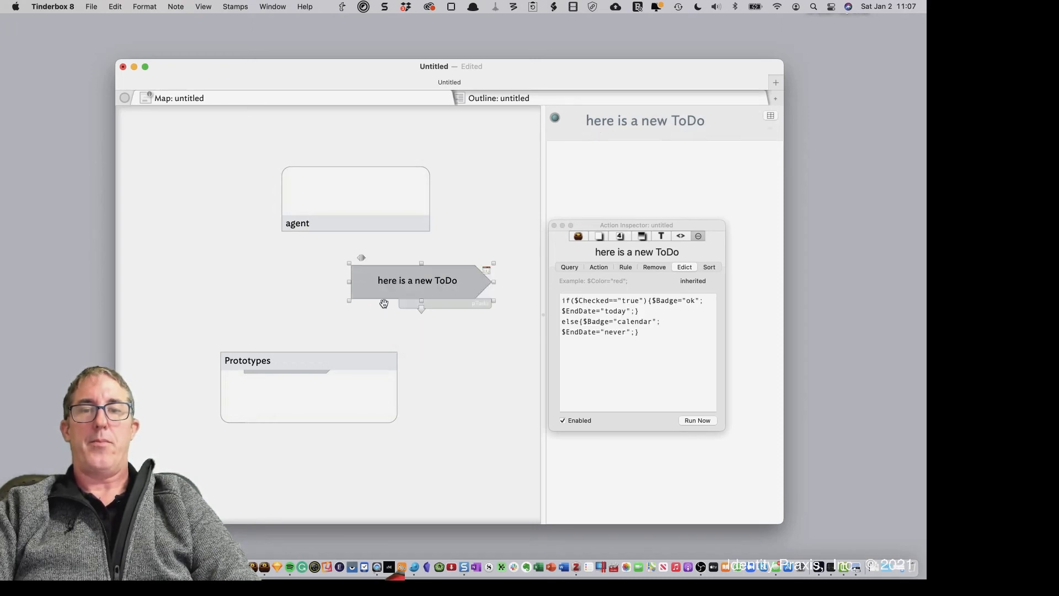
pyautogui.click(454, 339)
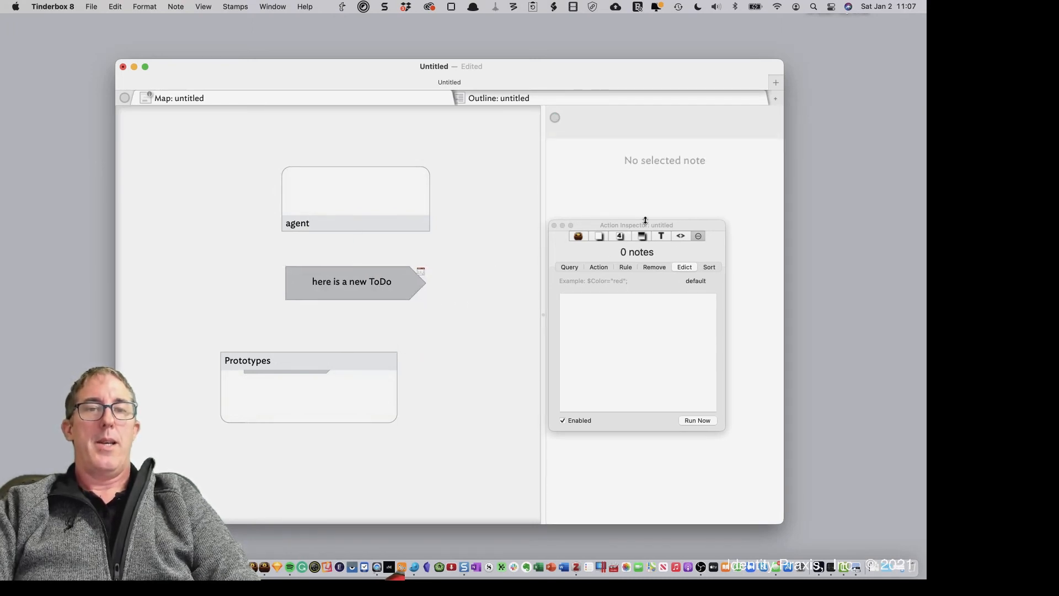
# Move the inspector clear of the text pane and set the DueDate of "here is a new ToDo" to 1/2/21 3:00 PM.
pyautogui.moveTo(643, 220); pyautogui.dragTo(813, 214)
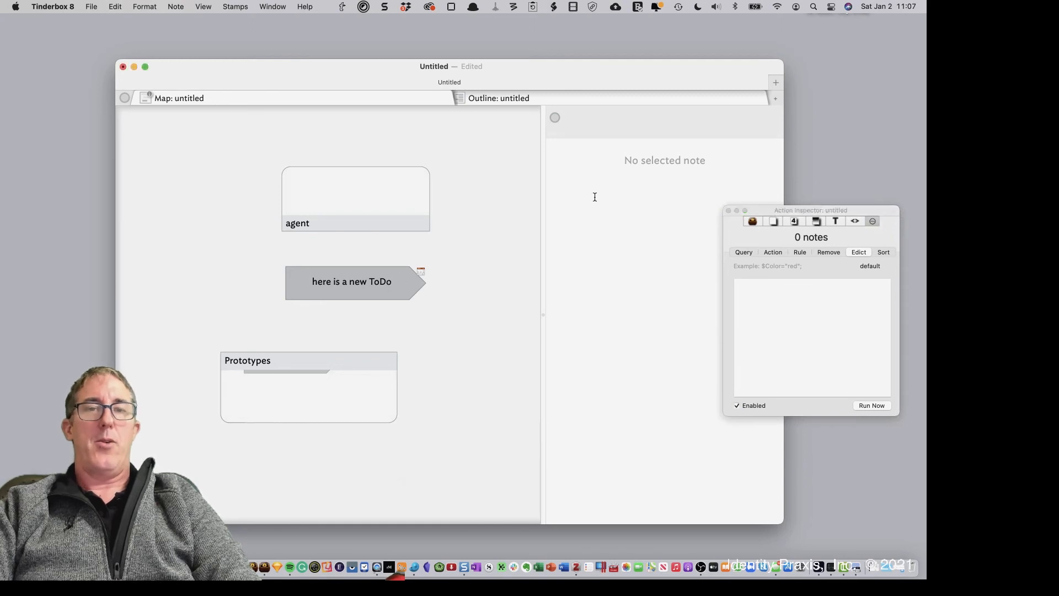
pyautogui.click(410, 271)
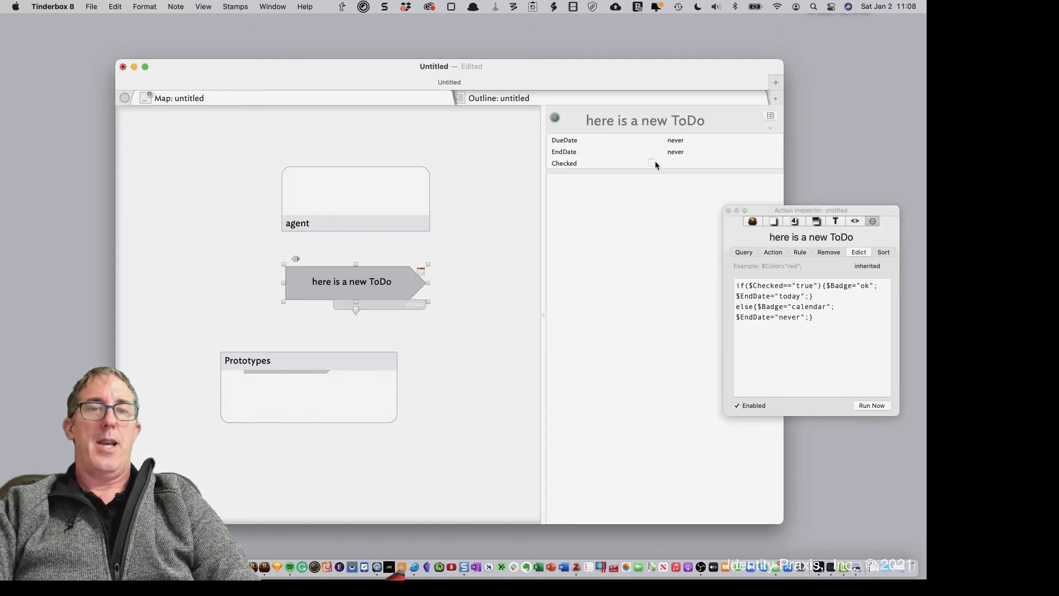
pyautogui.click(679, 142)
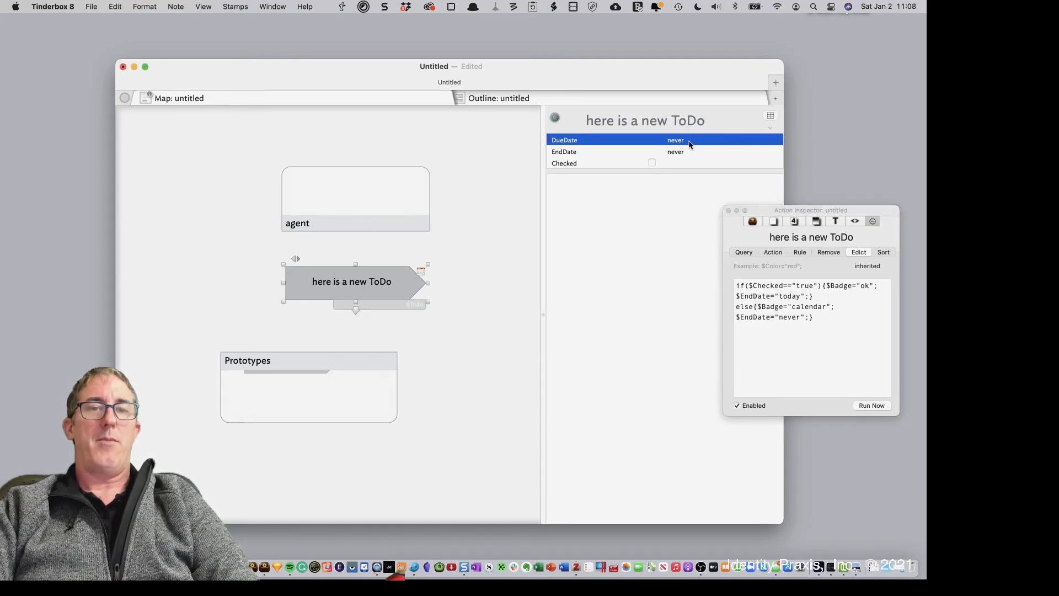
pyautogui.click(689, 142)
pyautogui.write('1/2/21')
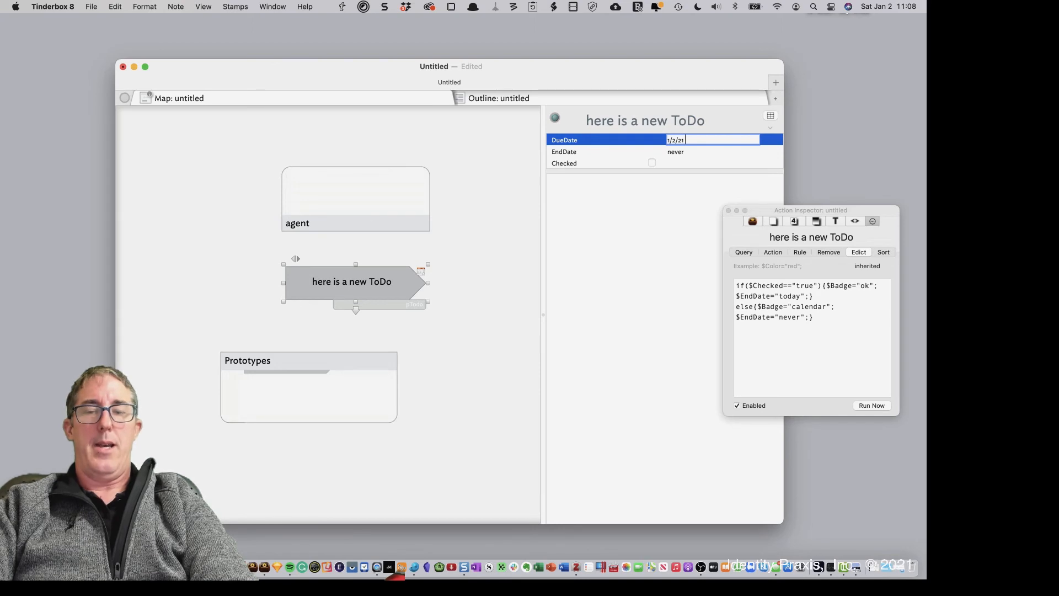
pyautogui.write('3:00 PM')
pyautogui.press('Return')
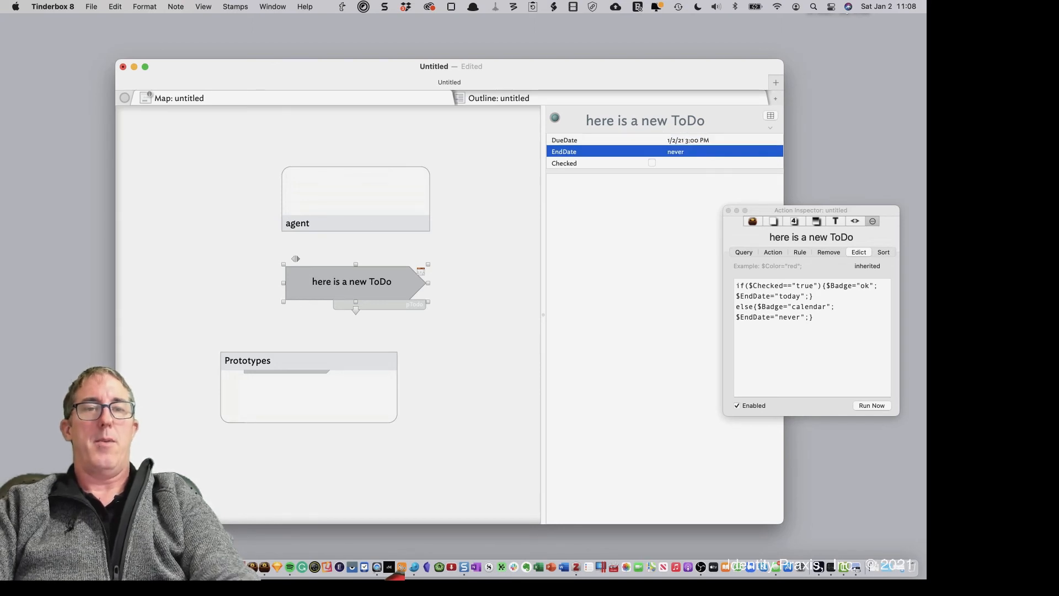
# Test the Checked attribute of "here is a new ToDo" by turning it on and off, leaving it on.
pyautogui.click(650, 163)
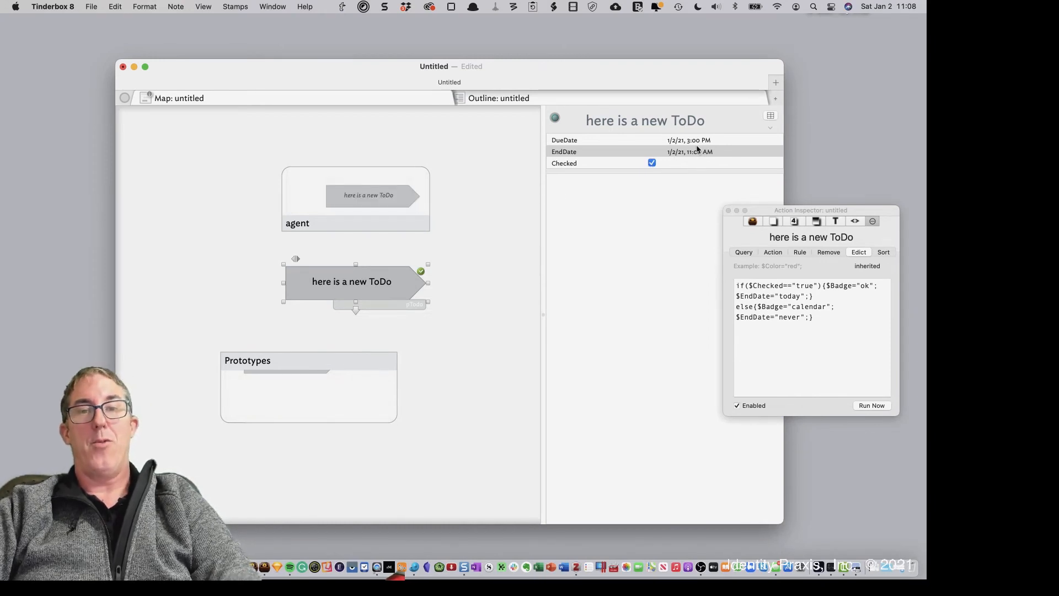
pyautogui.click(651, 163)
pyautogui.click(651, 162)
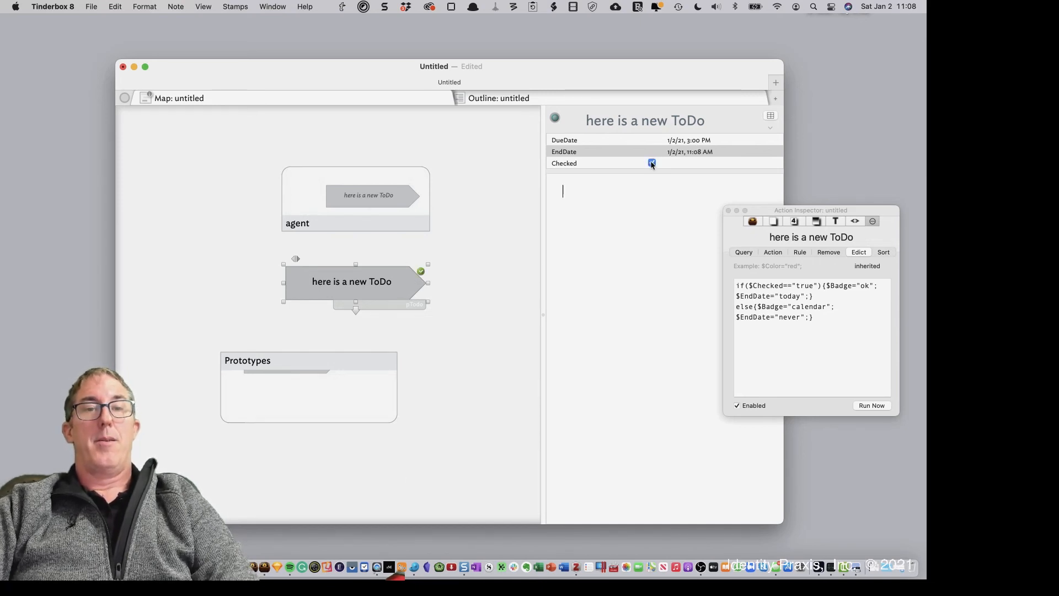
# Create a note named "Here is another ToDo" beside the agent and assign it the pTodo prototype.
pyautogui.doubleClick(159, 176)
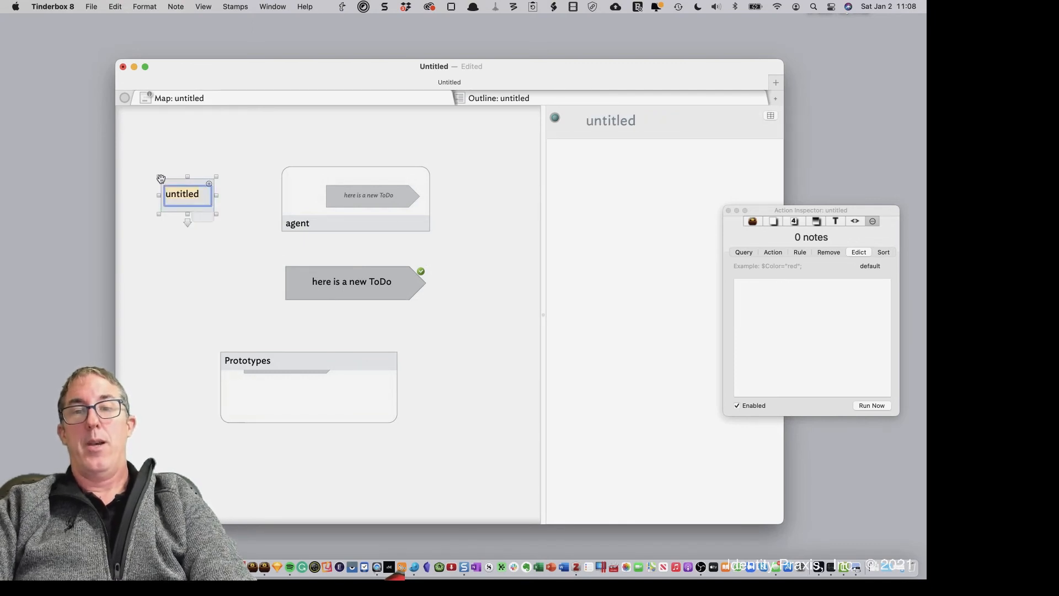
pyautogui.write('Here is another ')
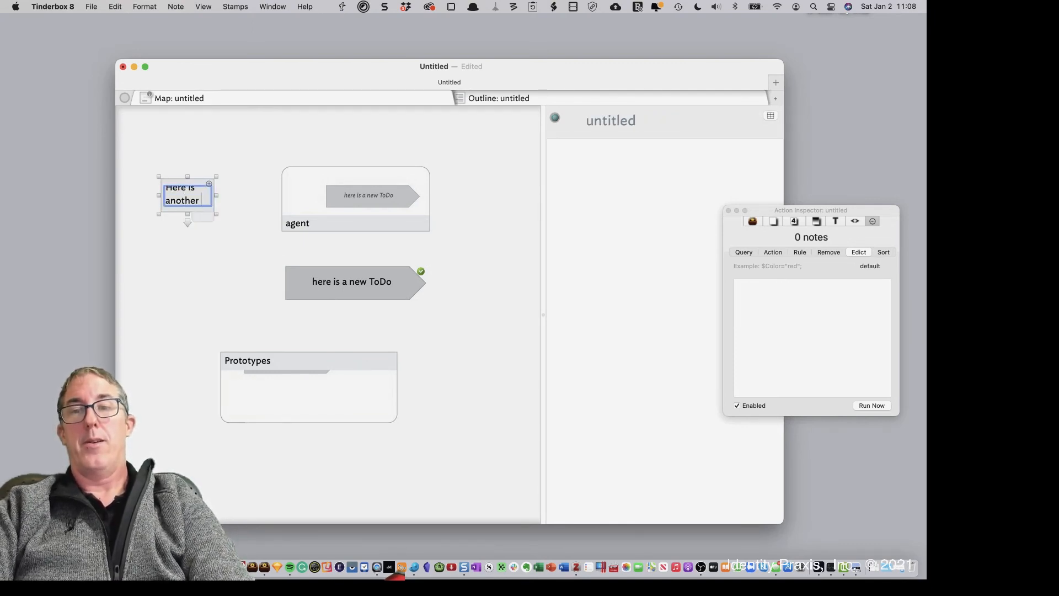
pyautogui.write('ToDo')
pyautogui.press('Return')
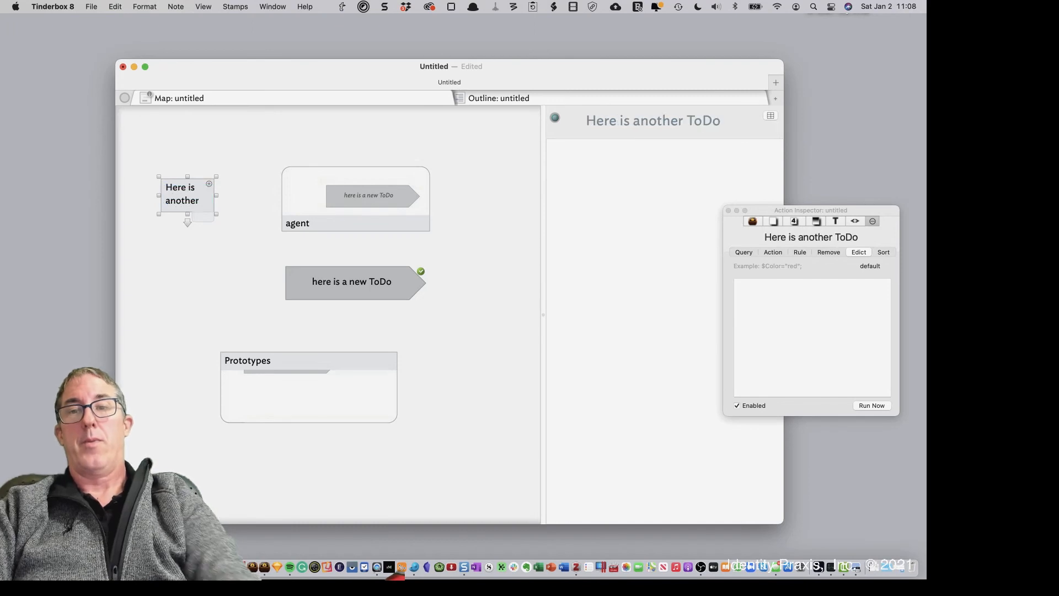
pyautogui.click(196, 217)
pyautogui.click(195, 217)
pyautogui.click(196, 217)
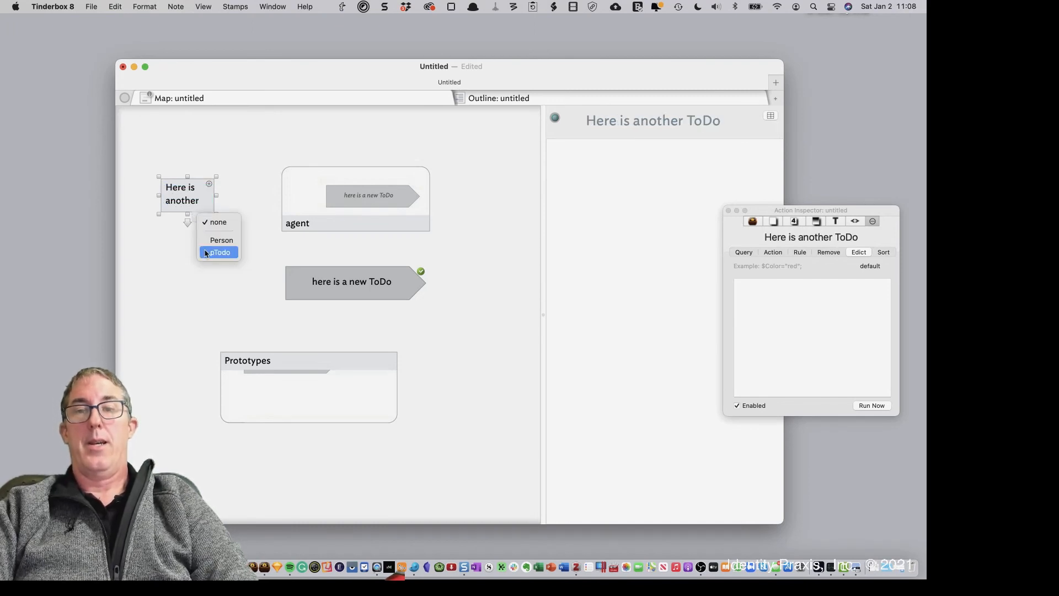
pyautogui.click(220, 252)
# Mark "Here is another ToDo" as checked and move the note clear of the agent.
pyautogui.click(652, 162)
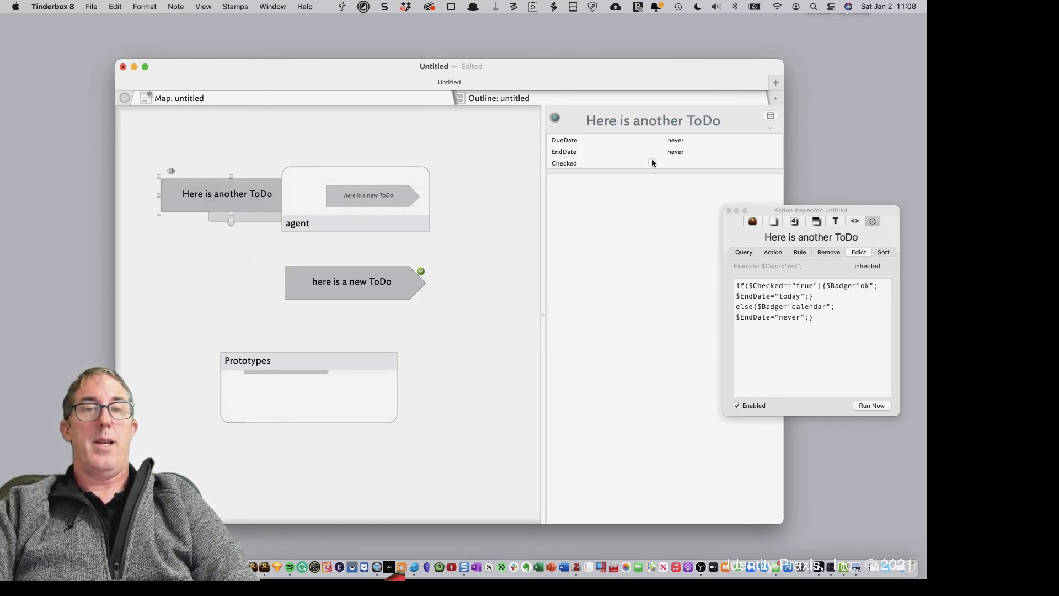
pyautogui.click(496, 323)
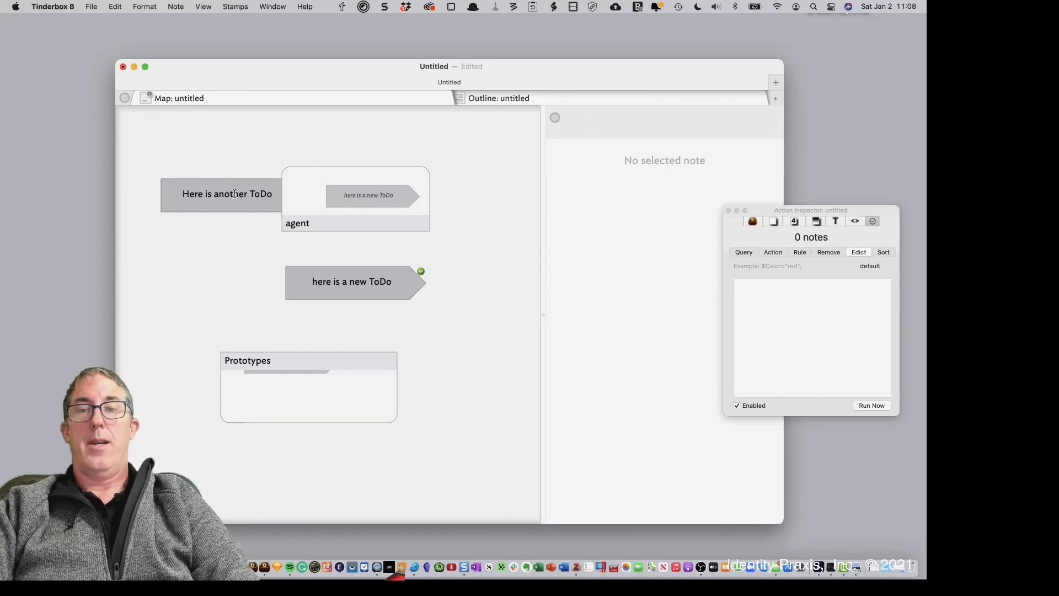
pyautogui.moveTo(235, 196); pyautogui.dragTo(206, 229)
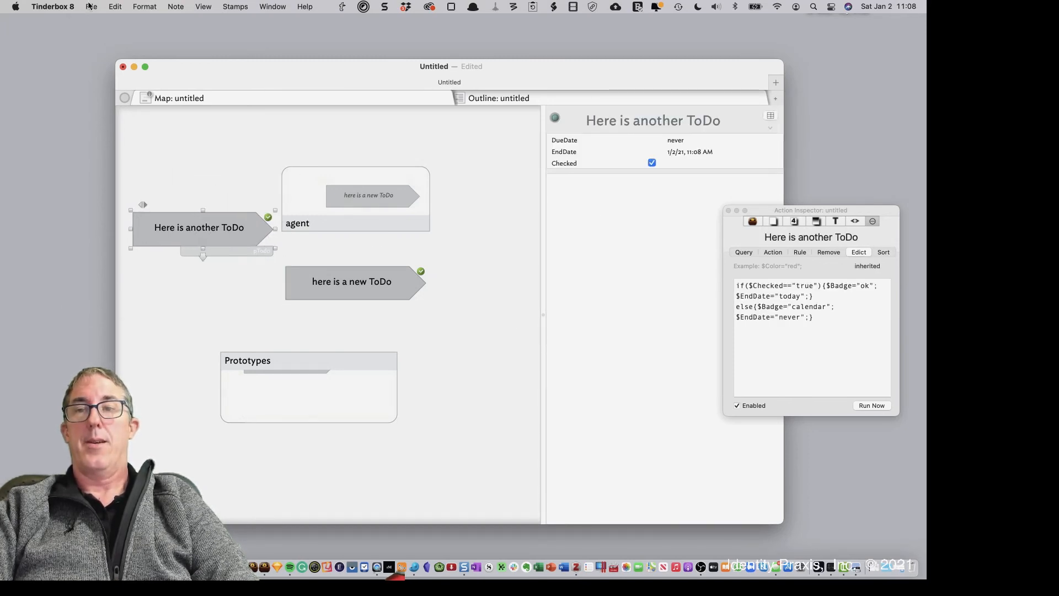
# Update the agents manually and examine the to-dos collected inside the agent, returning to the top-level map.
pyautogui.click(90, 6)
pyautogui.click(132, 180)
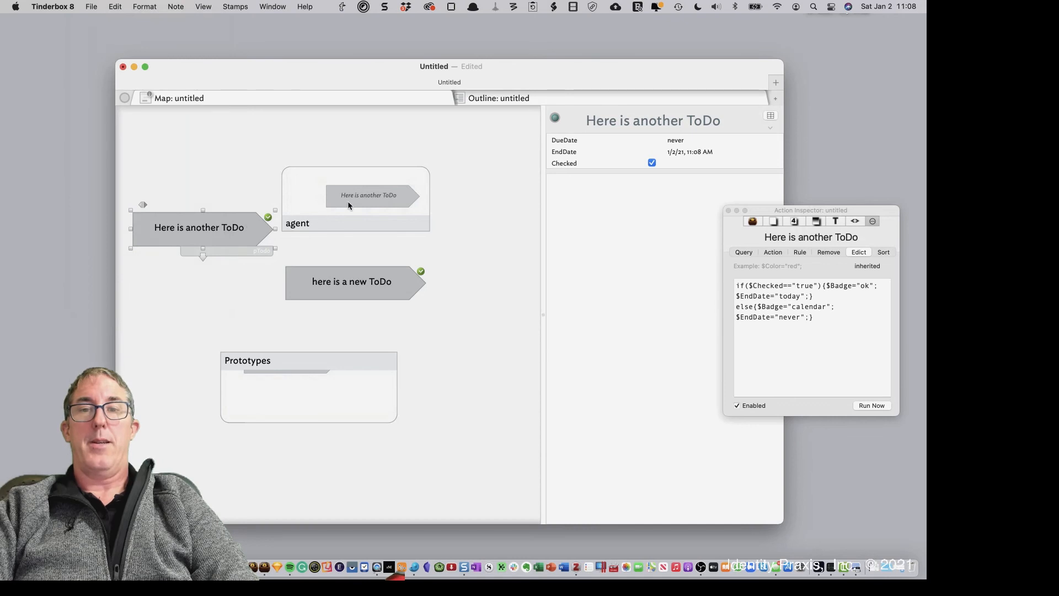
pyautogui.doubleClick(315, 192)
pyautogui.moveTo(418, 332); pyautogui.dragTo(357, 254)
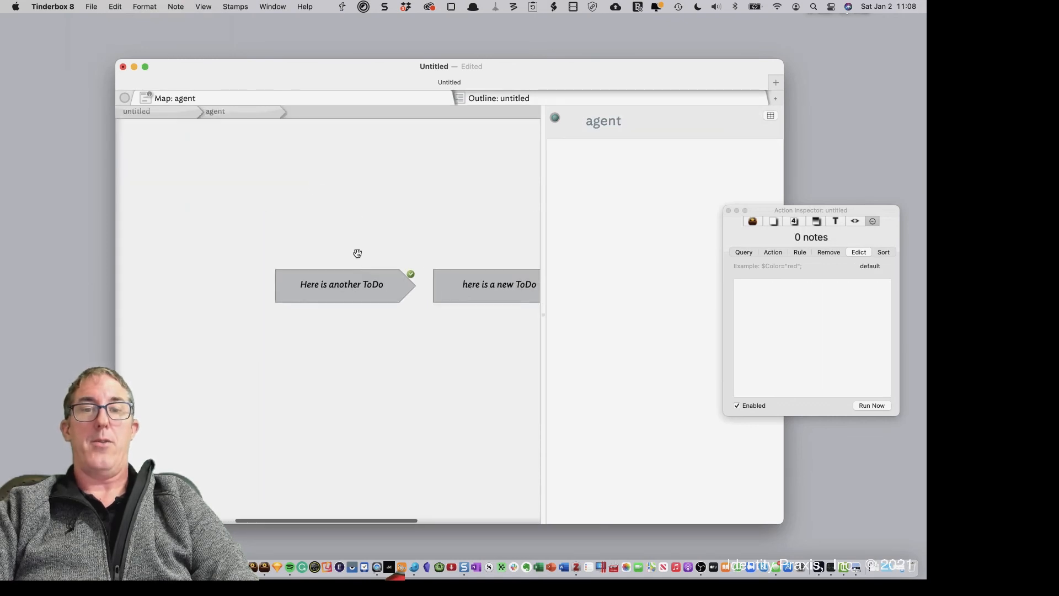
pyautogui.moveTo(439, 278); pyautogui.dragTo(305, 347)
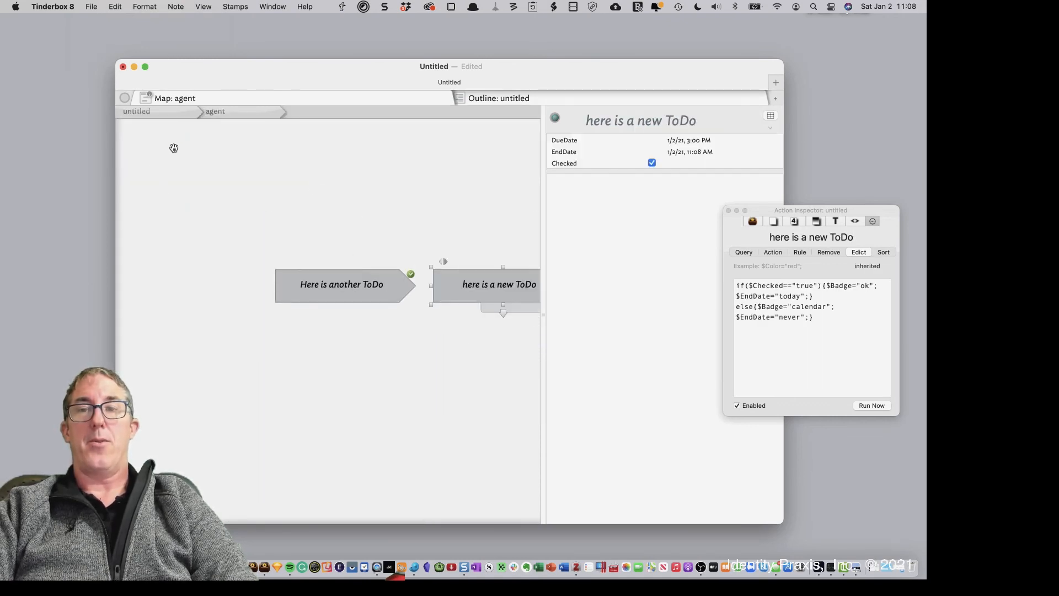
pyautogui.hscroll(4, 305, 328)
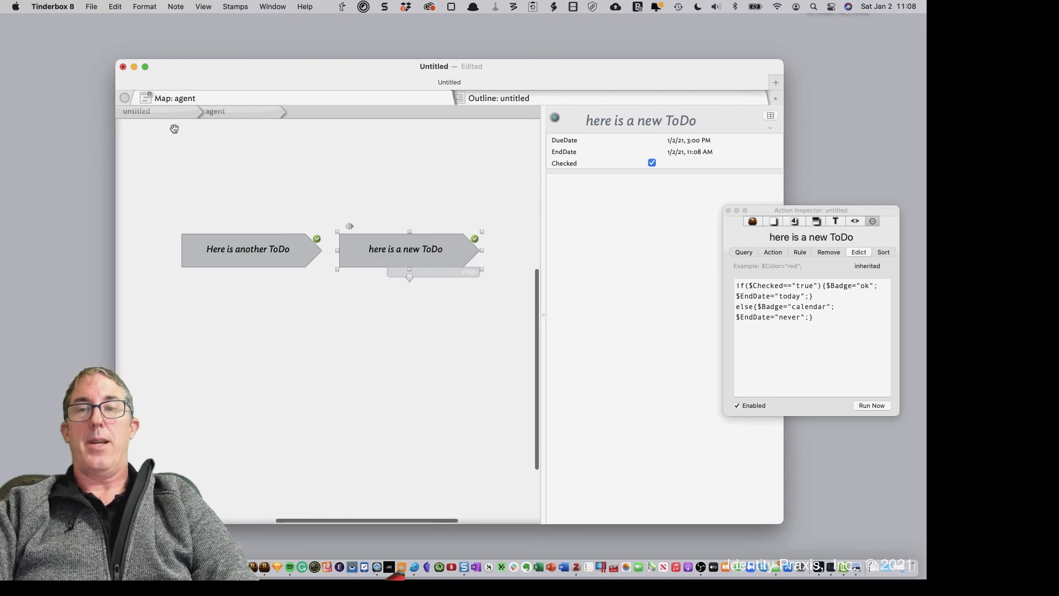
pyautogui.click(170, 109)
pyautogui.click(168, 110)
# Uncheck "Here is another ToDo" and update the agents manually.
pyautogui.scroll(3, 361, 277)
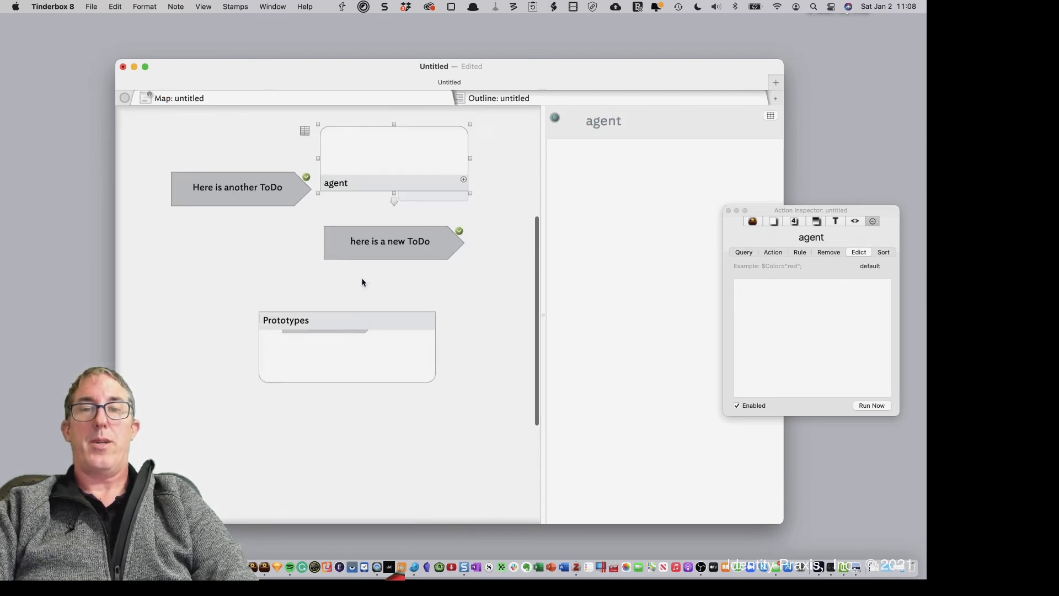
pyautogui.click(265, 306)
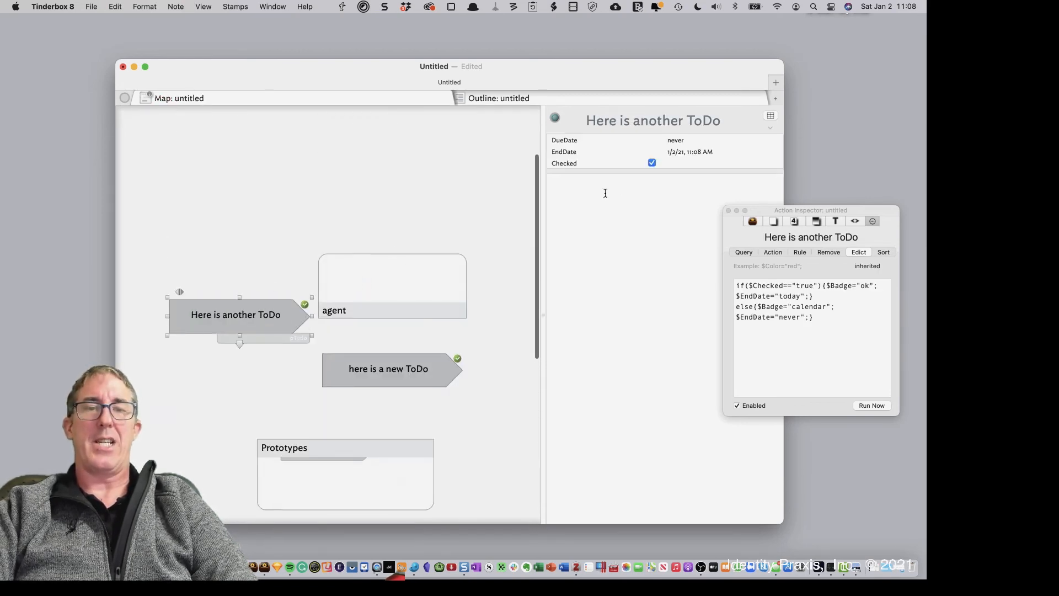
pyautogui.click(652, 162)
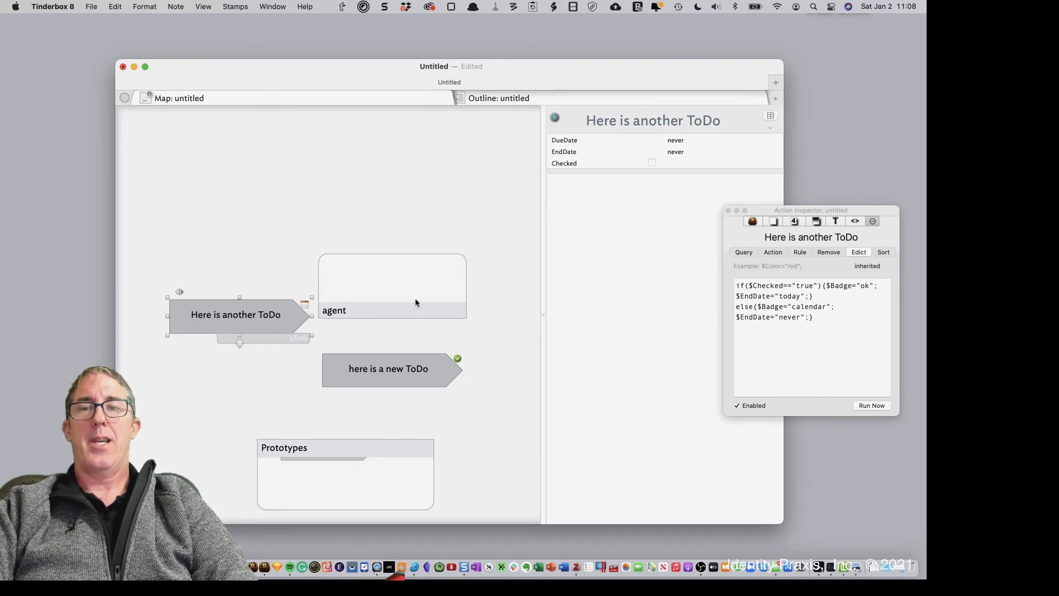
pyautogui.click(92, 7)
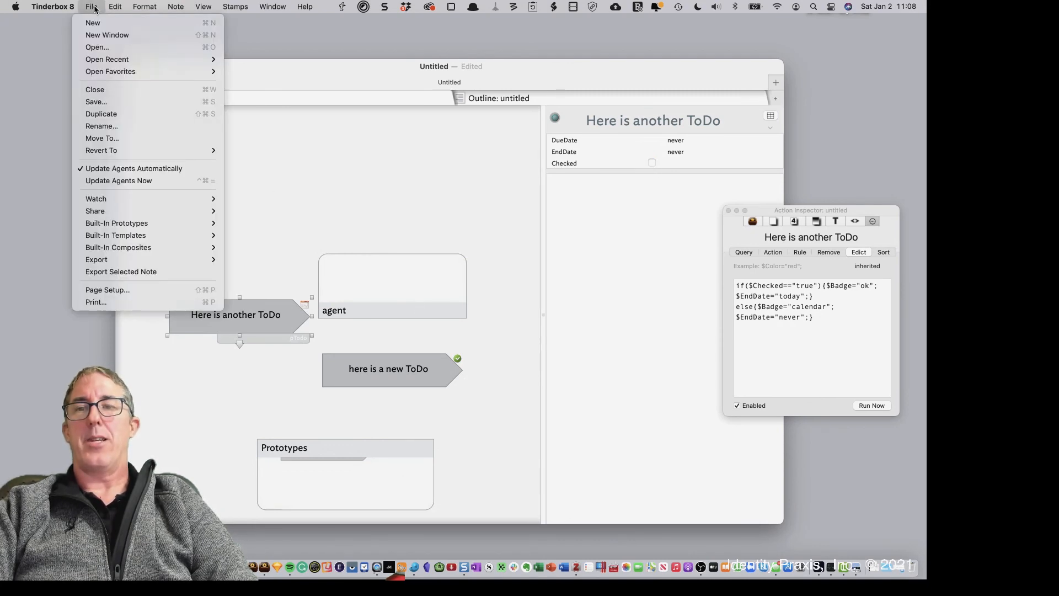
pyautogui.click(137, 182)
# Look inside the agent to see which to-dos it holds, and return to the top-level map.
pyautogui.click(352, 279)
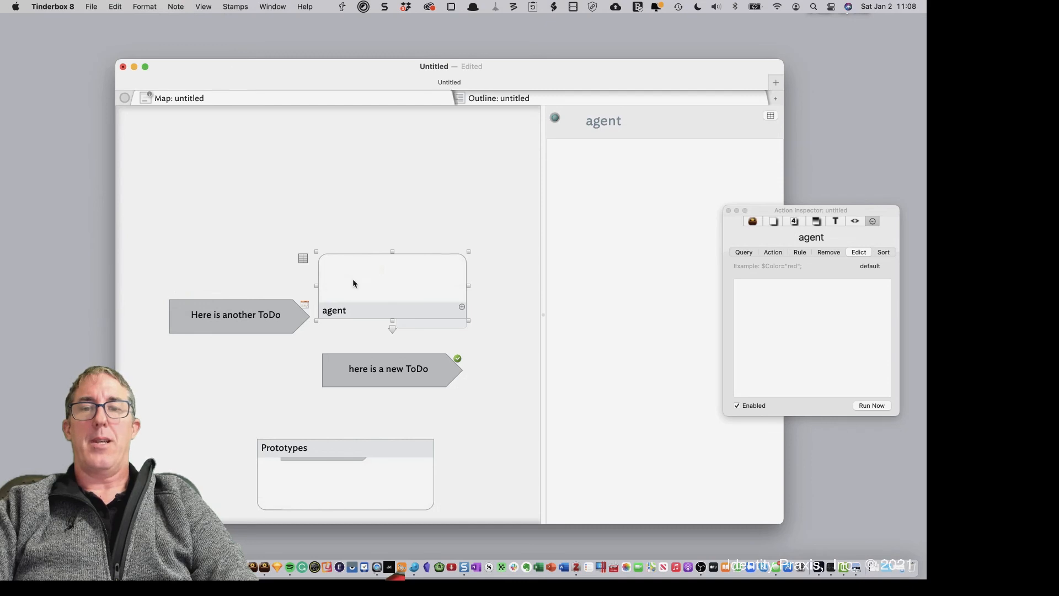
pyautogui.doubleClick(352, 279)
pyautogui.click(183, 113)
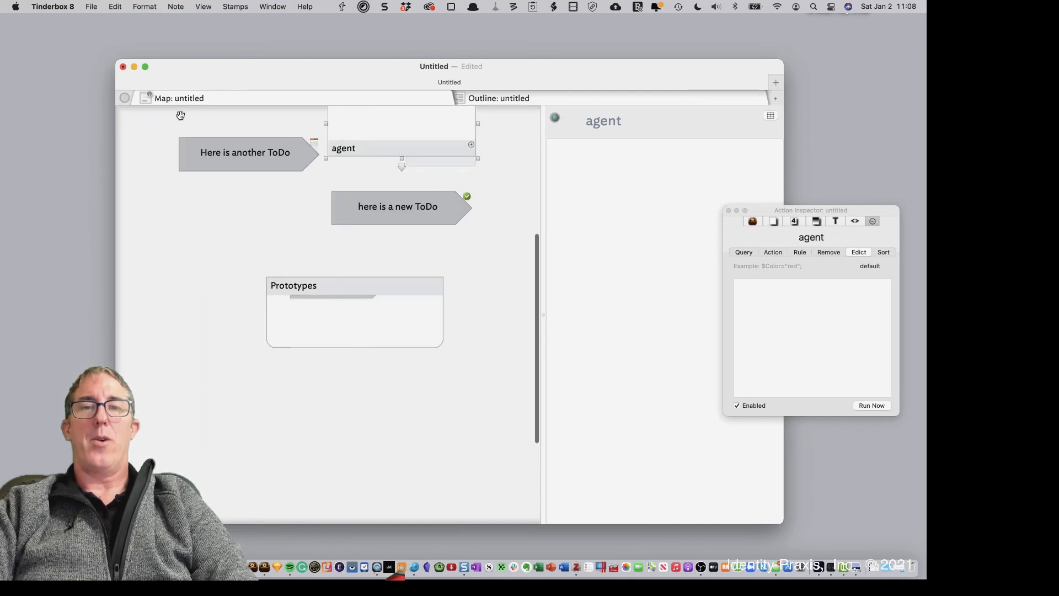
# Show the window's toolbar and switch the map tab to Outline view.
pyautogui.press('super+alt+t')
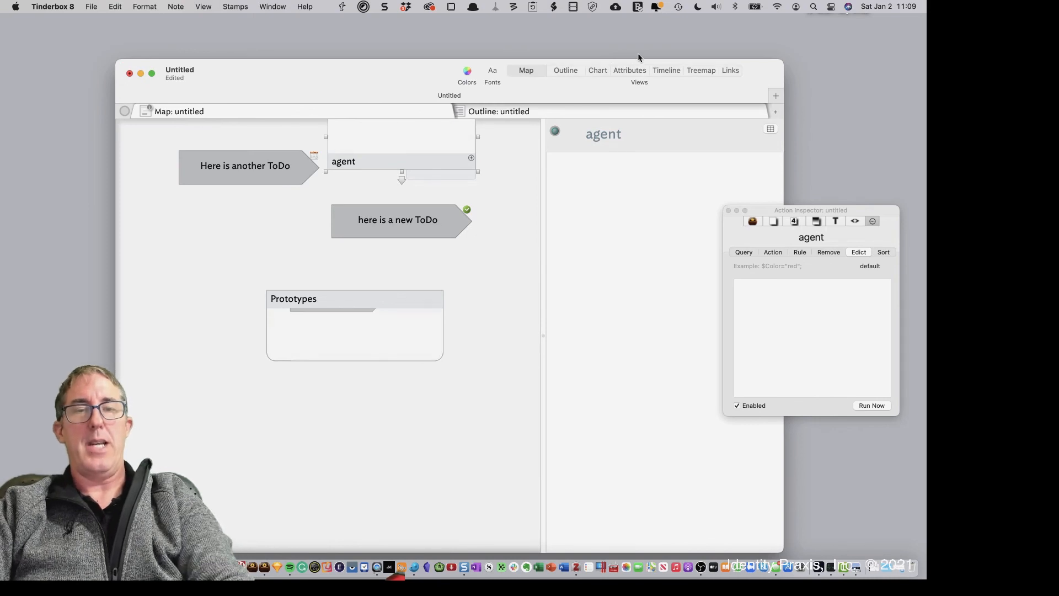
pyautogui.click(566, 71)
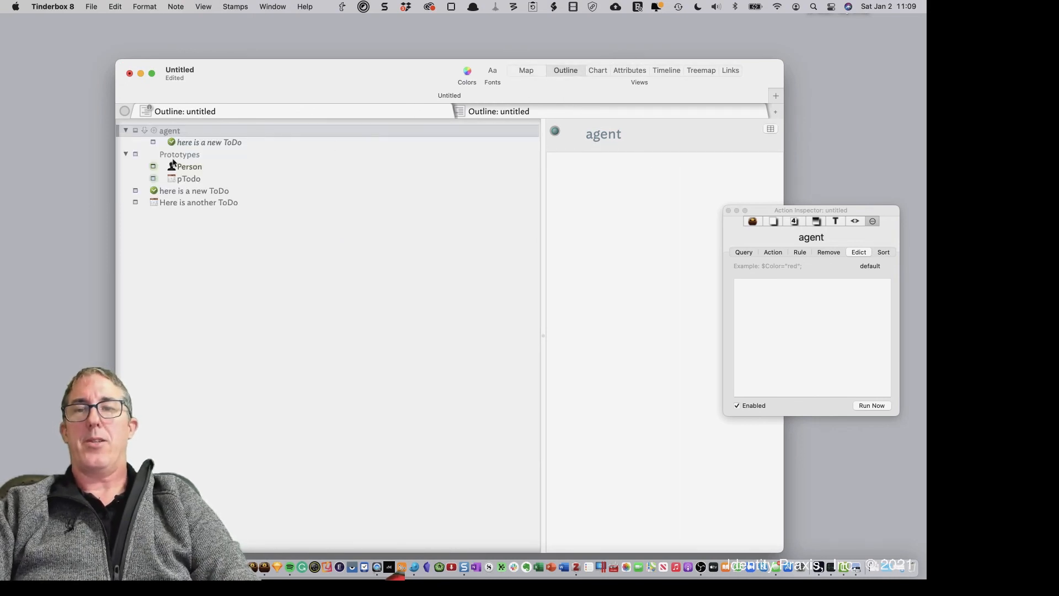
# Mark "Here is another ToDo" as checked in the outline and update the agents manually.
pyautogui.click(175, 205)
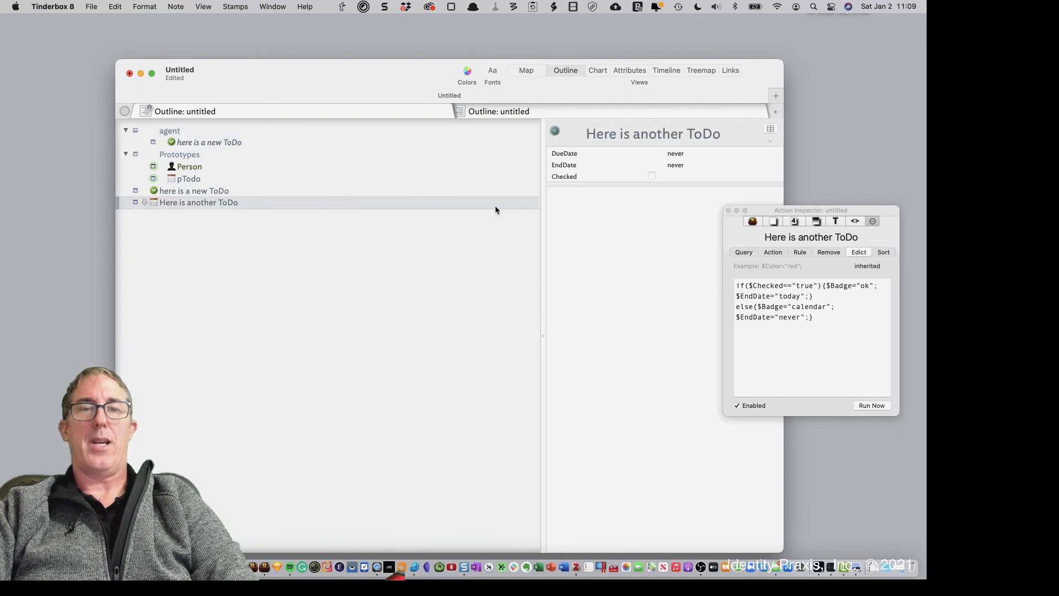
pyautogui.click(651, 176)
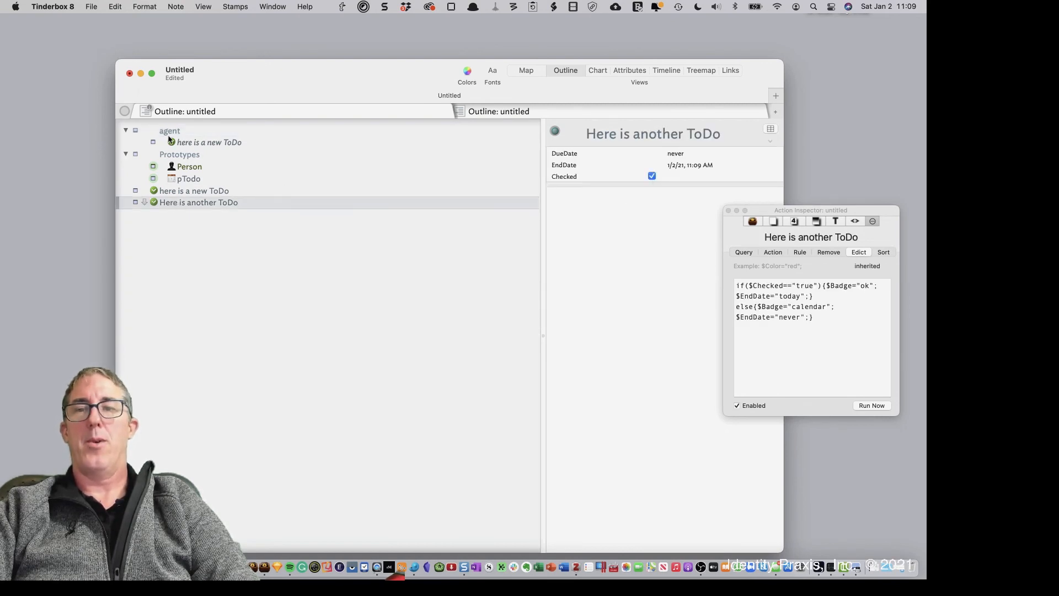
pyautogui.click(82, 10)
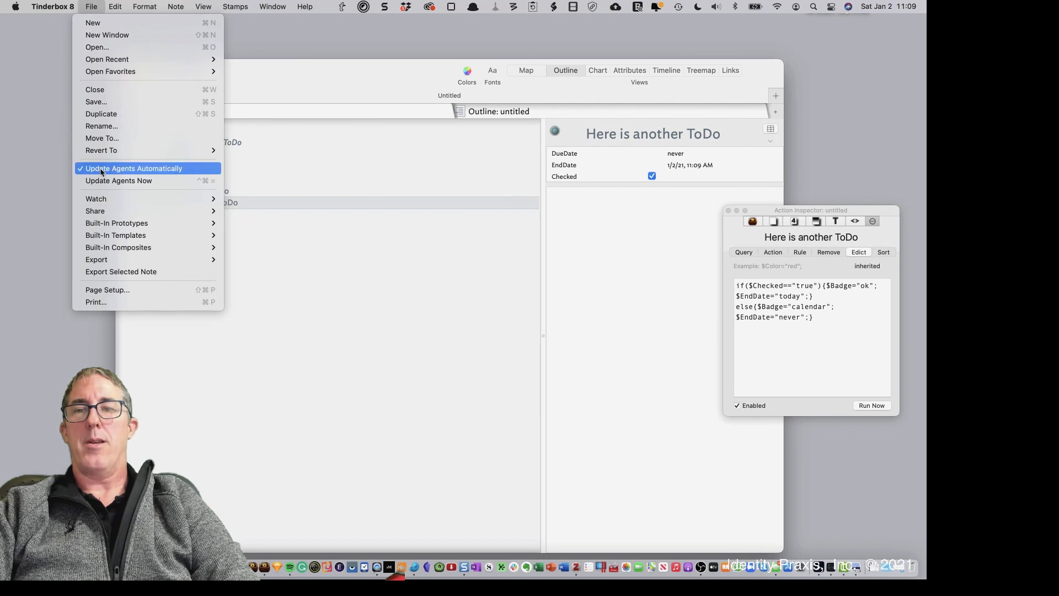
pyautogui.click(160, 180)
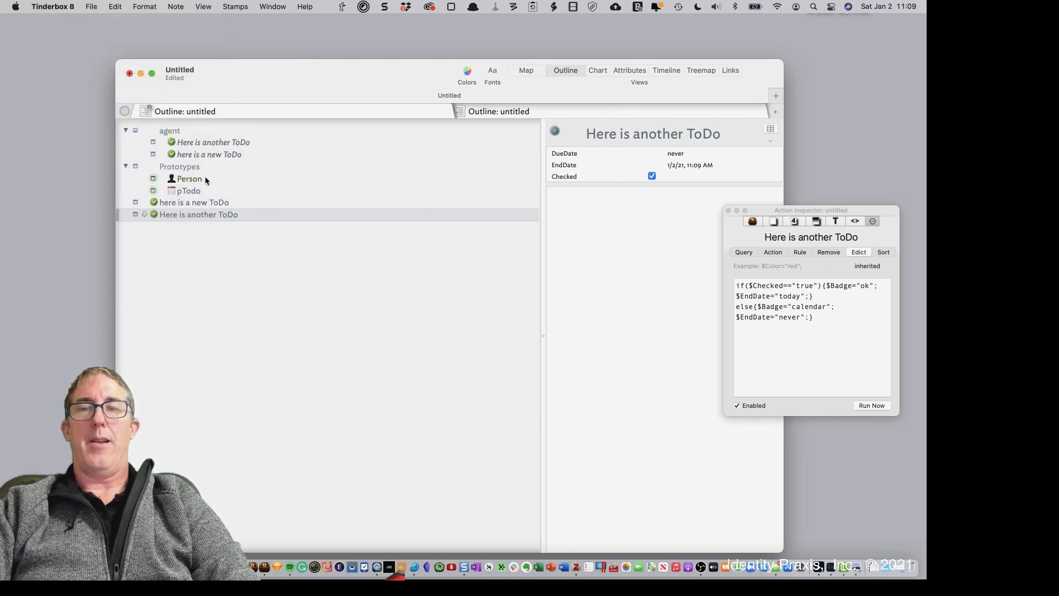